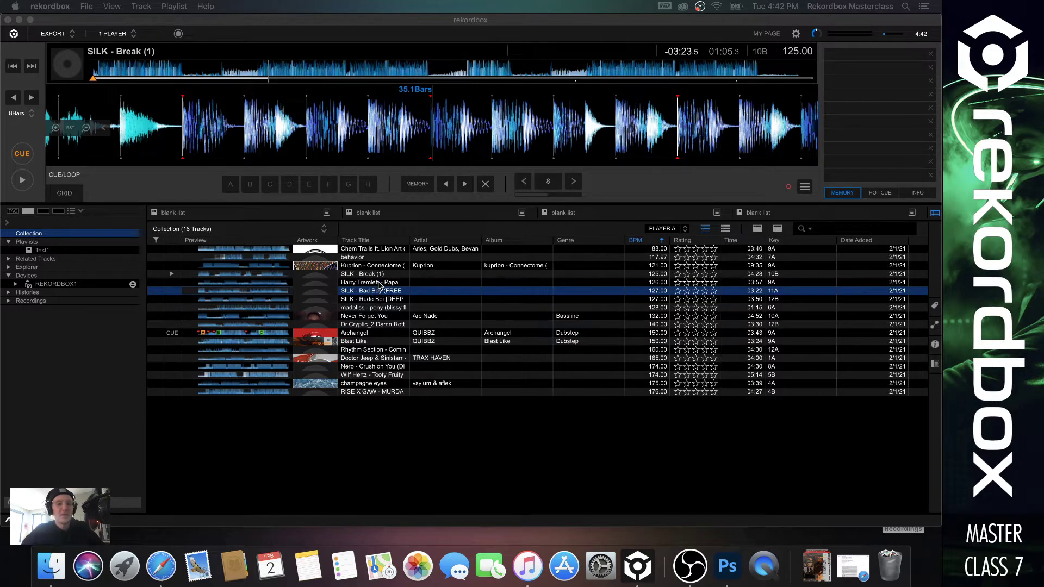
Step: Load the 126 BPM track "Papa" into the player and show its grid editing controls
double_click(379, 283)
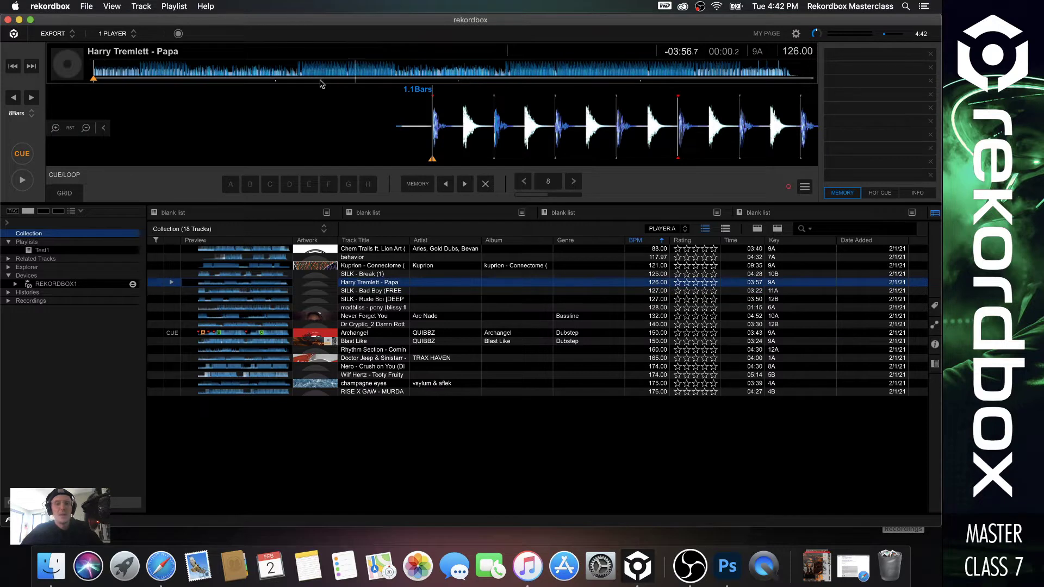
click(64, 194)
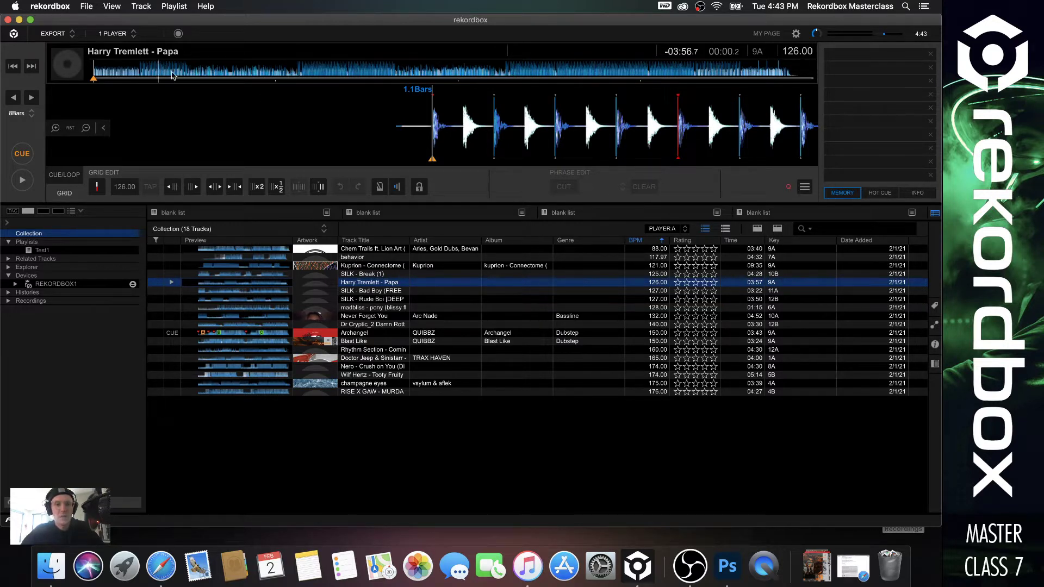
Step: Play the opening of the track, return to its start and examine how the beat grid lines up with the first kicks
key(space)
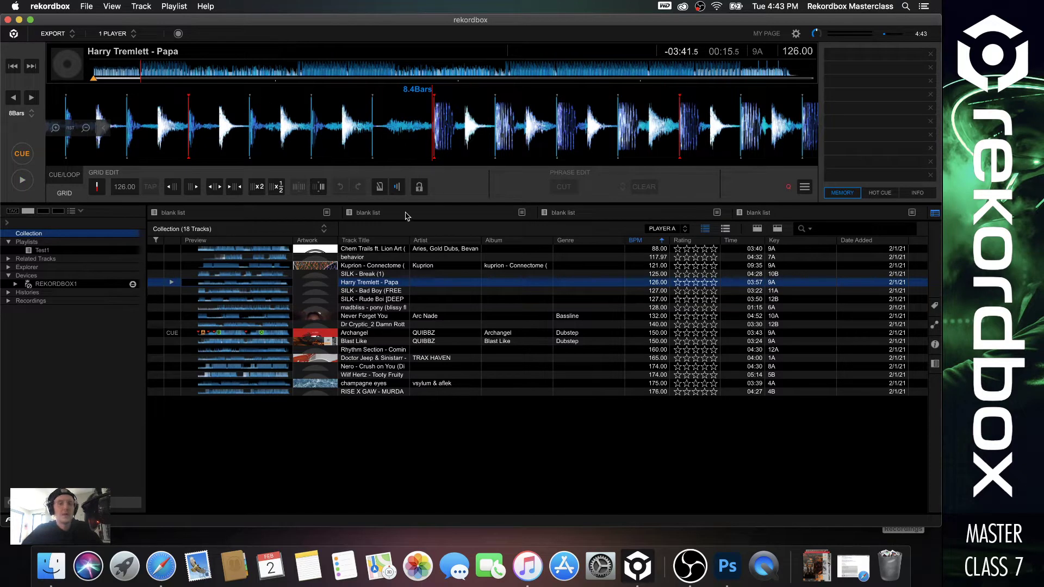
drag(141, 66, 3, 52)
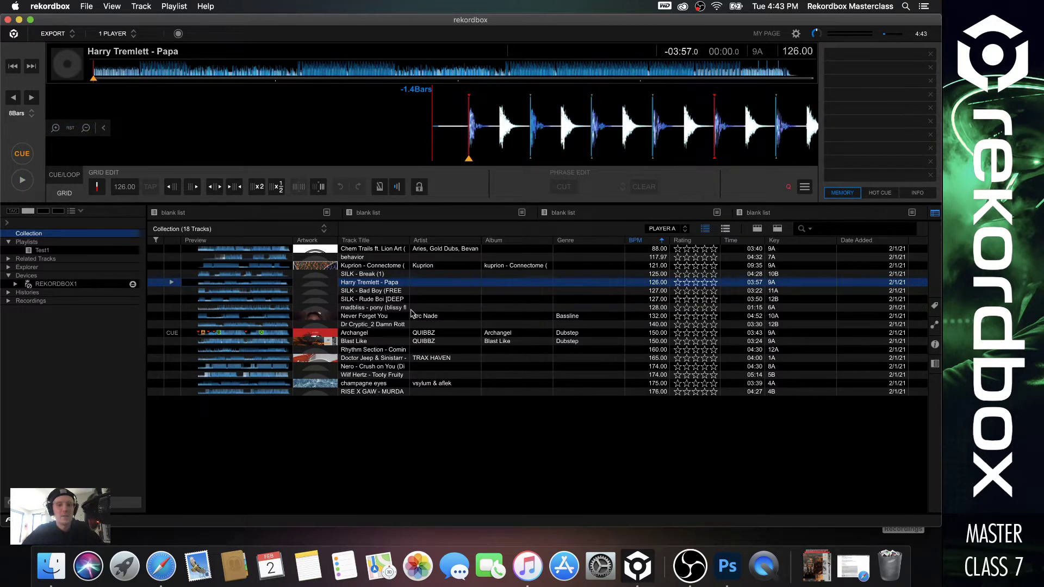
drag(376, 286, 410, 143)
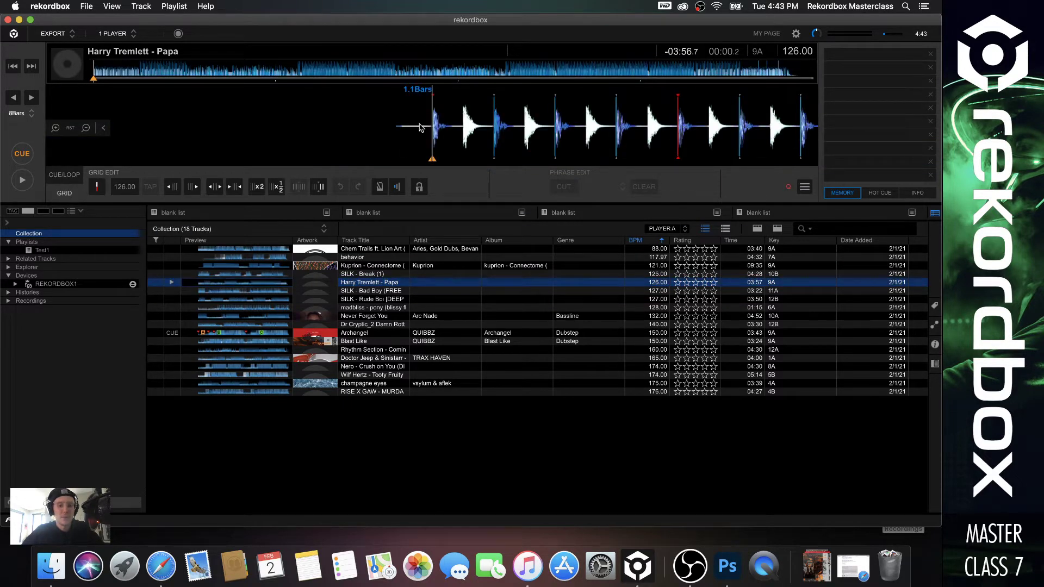
scroll(414, 128, up, 3)
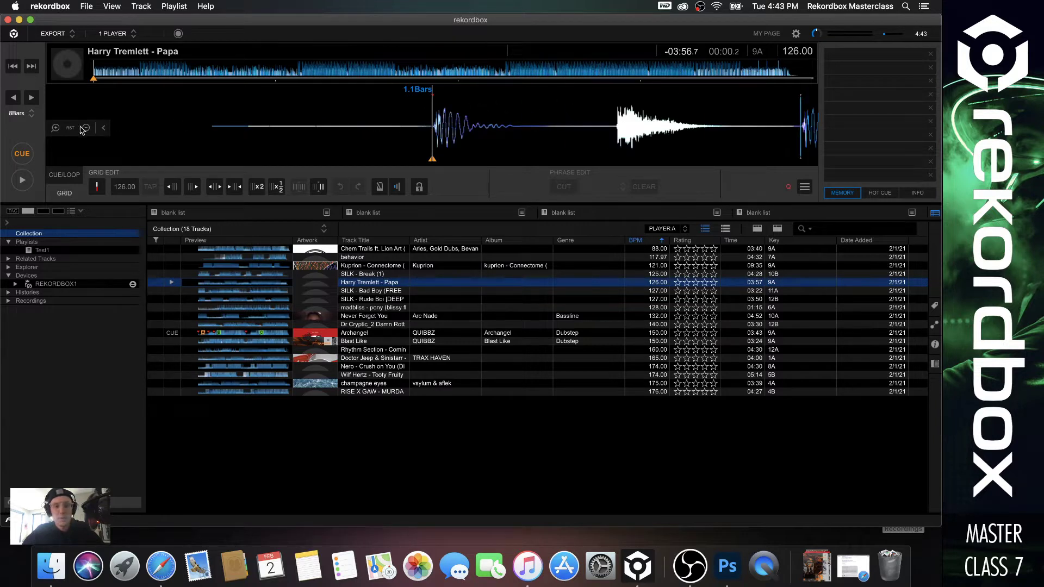
drag(395, 129, 399, 126)
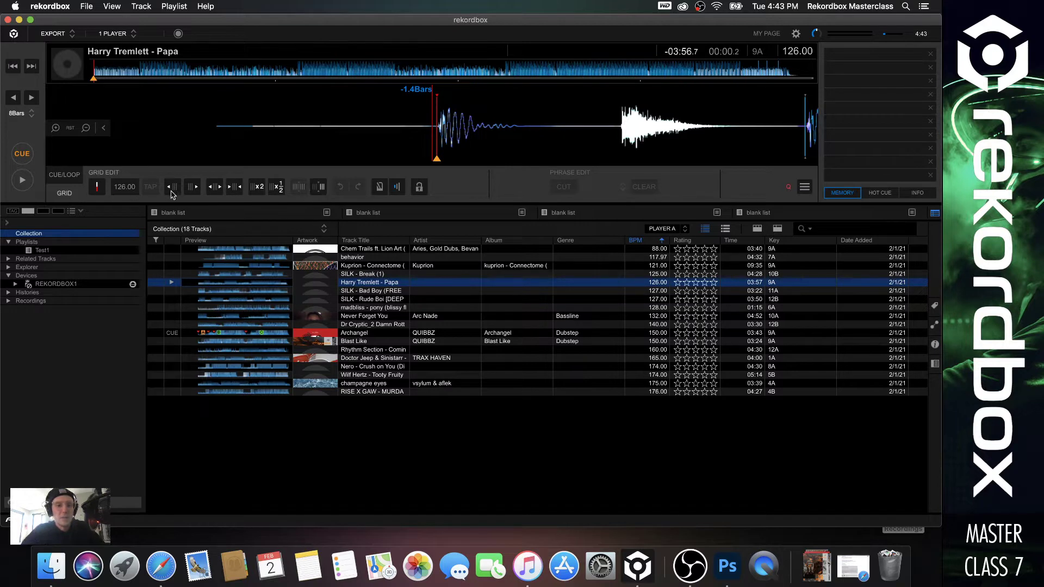
drag(481, 126, 374, 126)
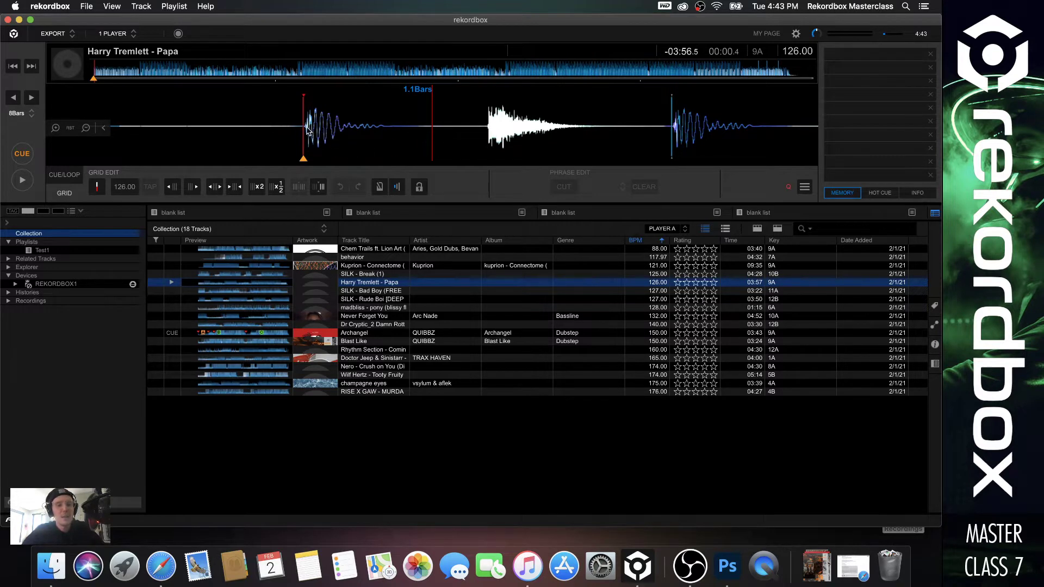
drag(460, 130, 419, 133)
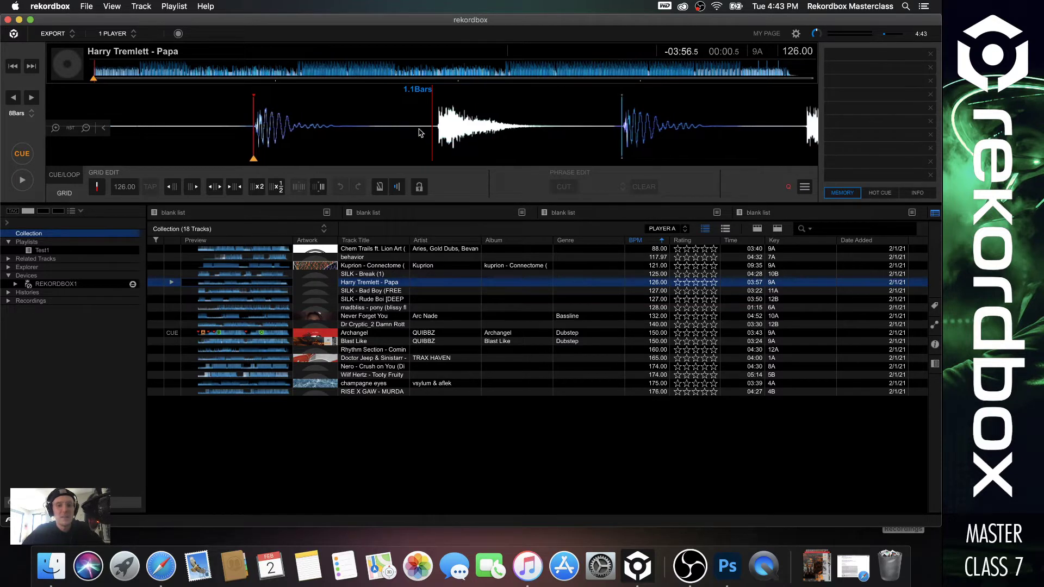
Step: Try doubling the beat grid tempo to 252 BPM and halving it back to 126 BPM, twice in a row
click(258, 189)
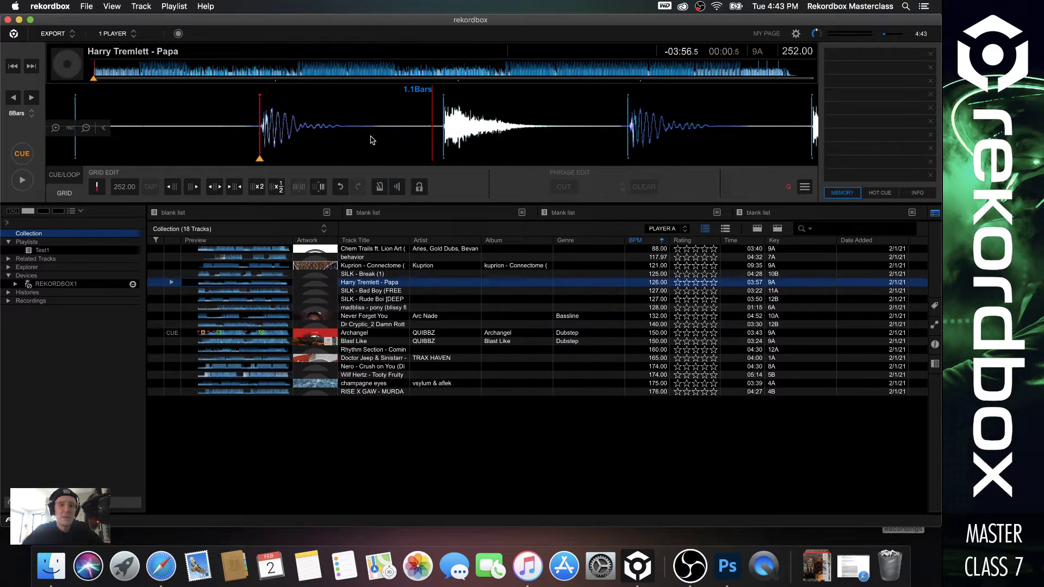
mouse_move(452, 136)
mouse_down()
mouse_move(436, 136)
mouse_move(448, 132)
mouse_up()
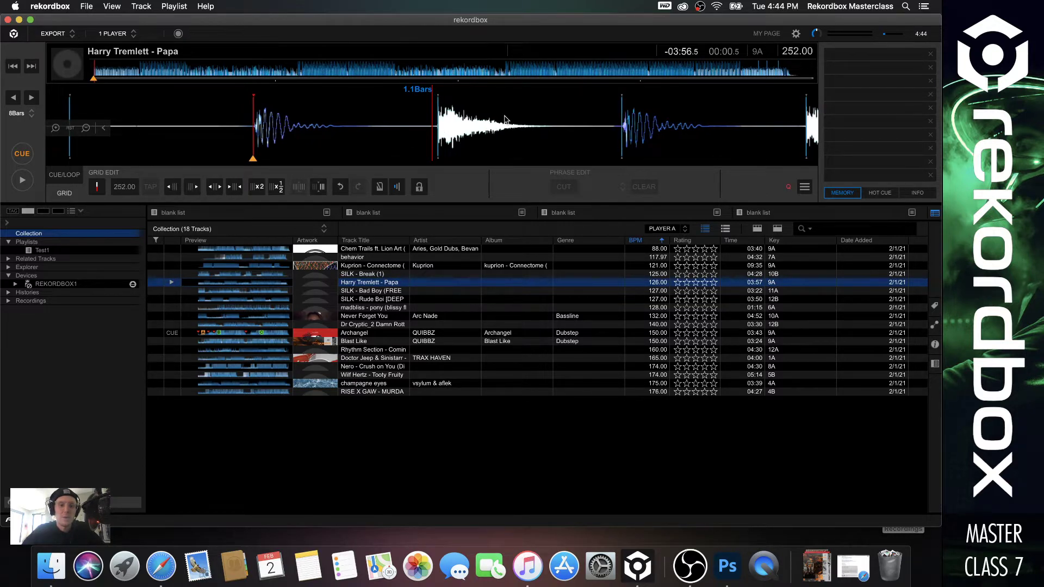
drag(407, 136, 465, 138)
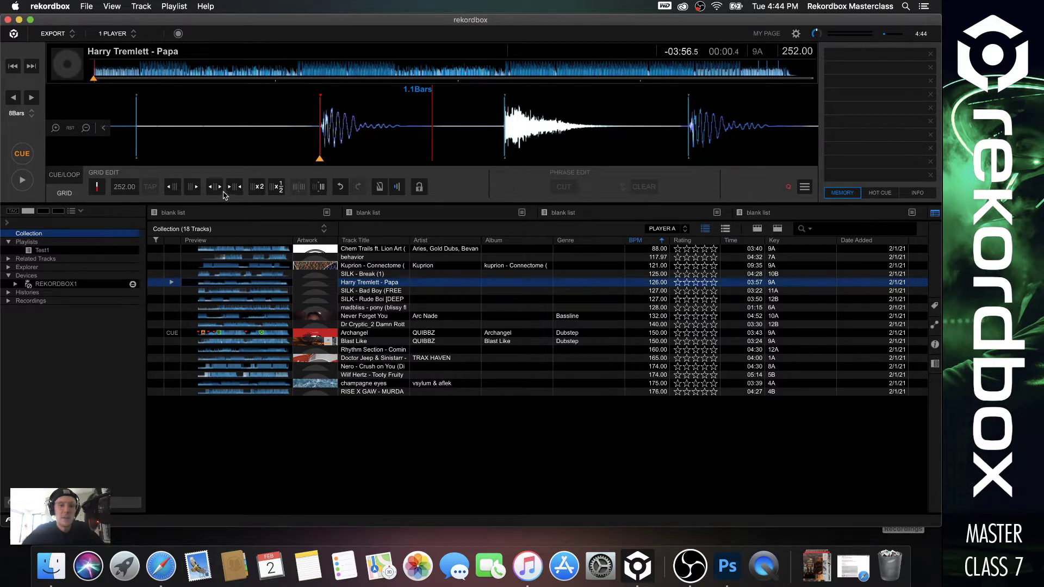
click(277, 186)
drag(313, 149, 381, 137)
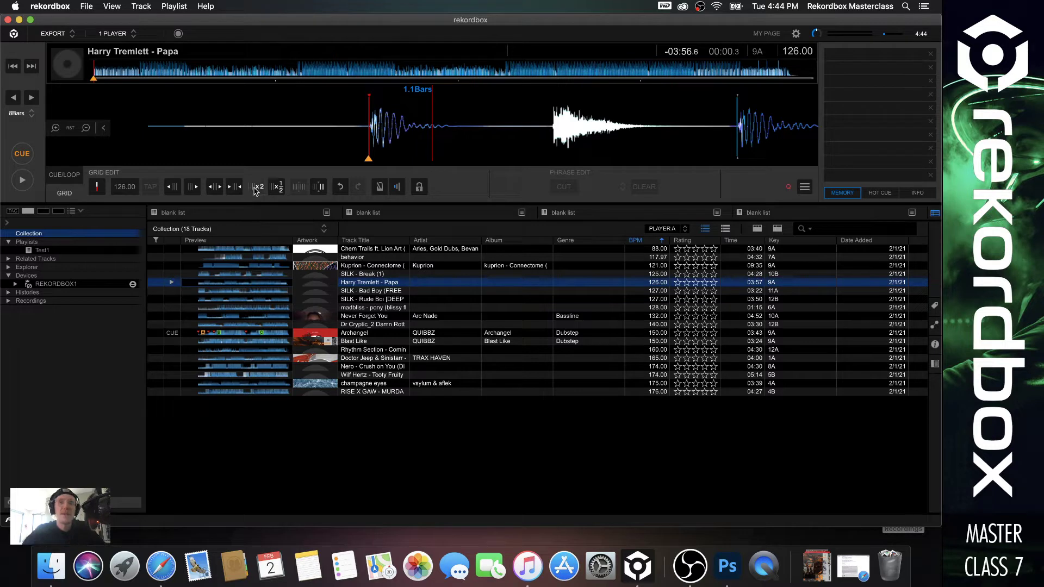
click(257, 187)
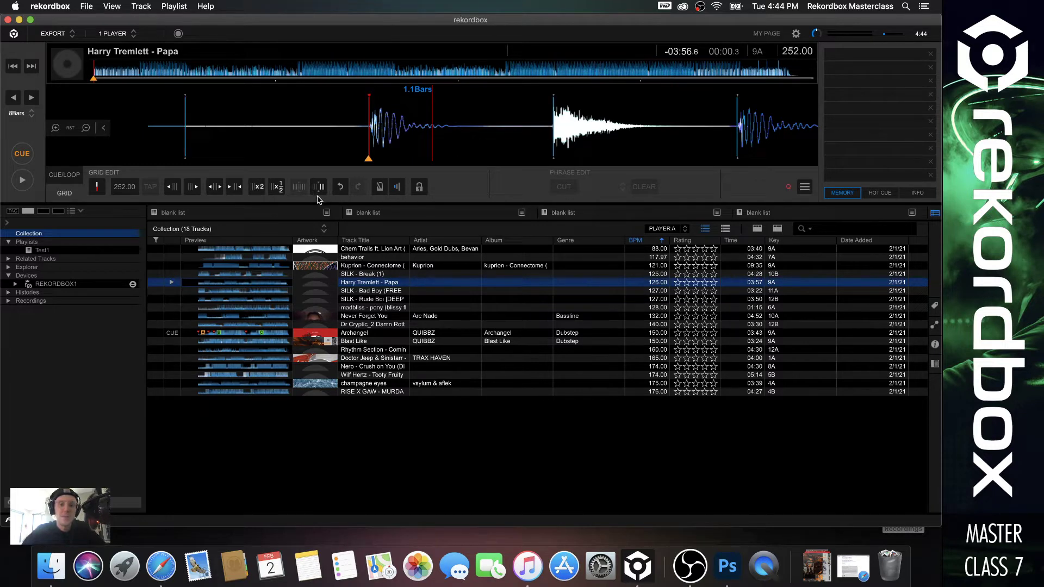
click(276, 187)
Step: Store a memory cue on the first beat of the track at 00:00:286
drag(429, 128, 495, 142)
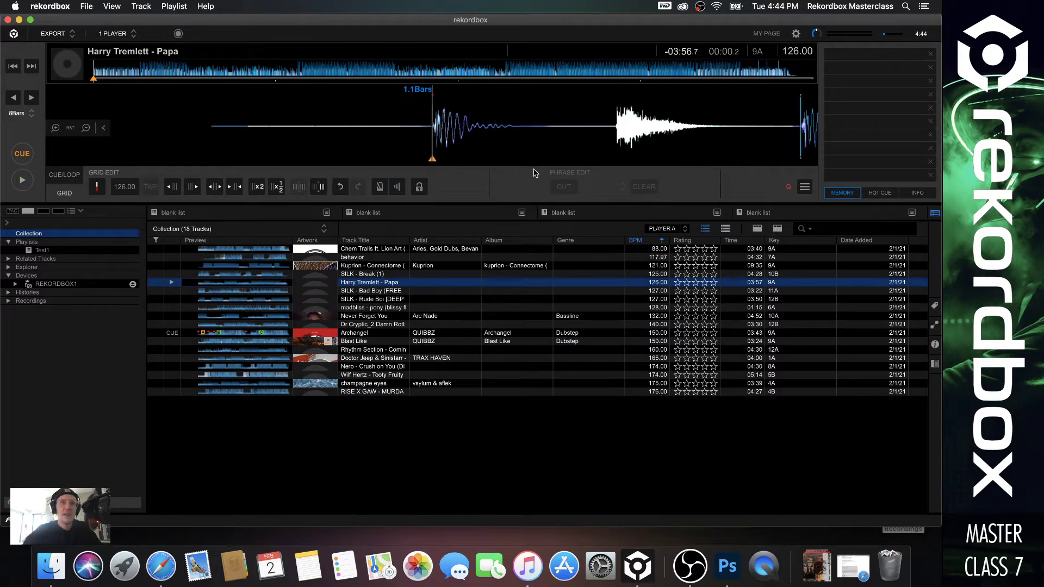
key(m)
Step: Jump ahead in 8-bar increments to bar 33, play on from there and stop at the start of the drop at bar 37
key(Right)
key(Right)
key(Right)
key(Right)
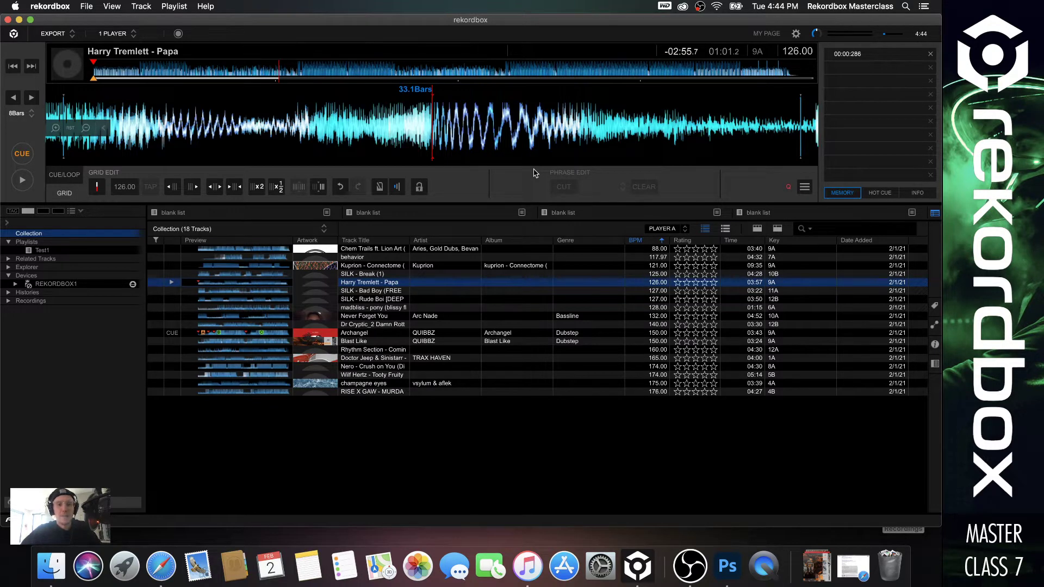
key(Right)
key(Left)
key(Right)
key(Left)
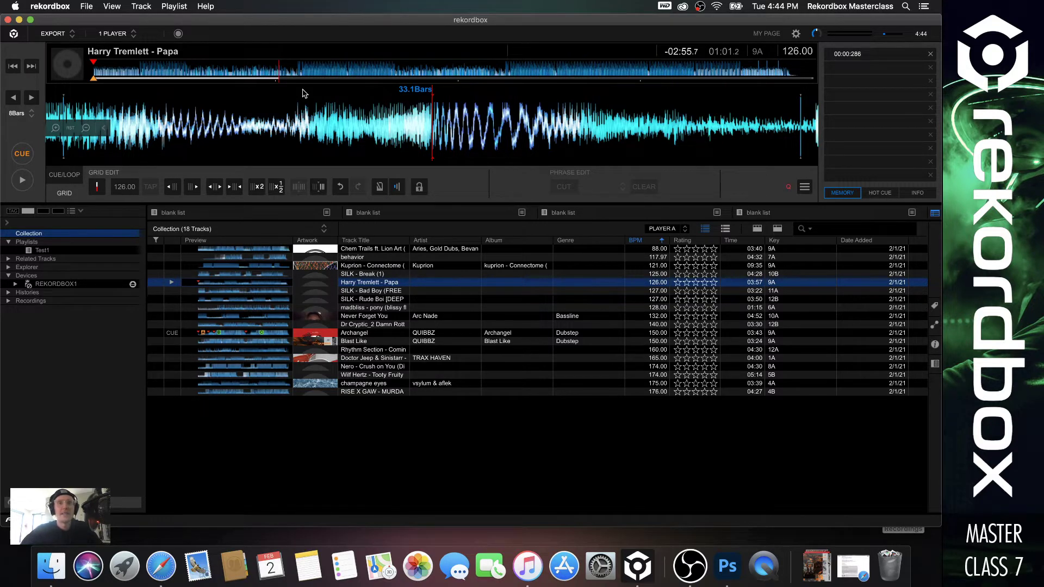
key(space)
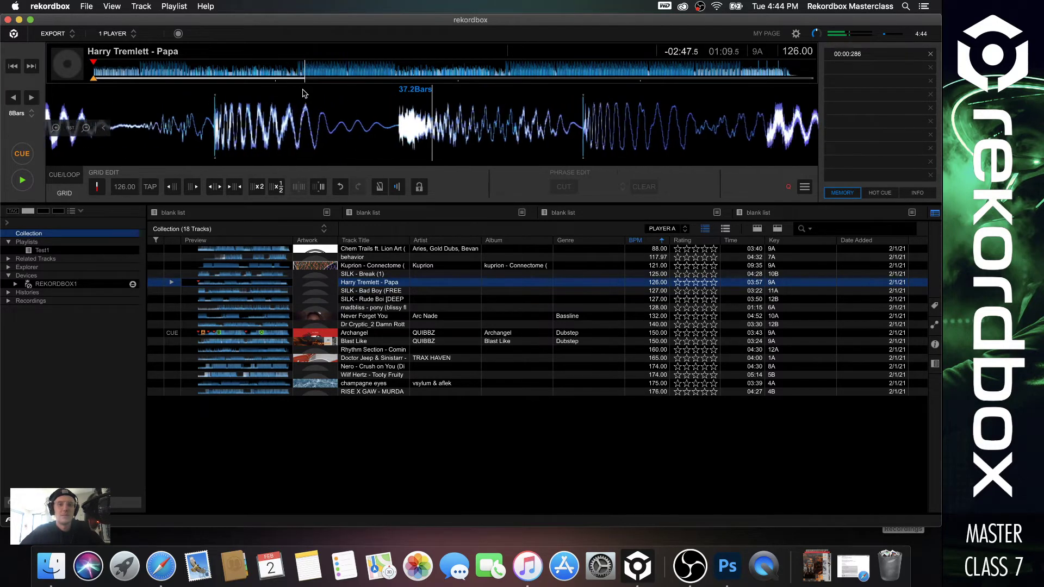
click(302, 71)
key(space)
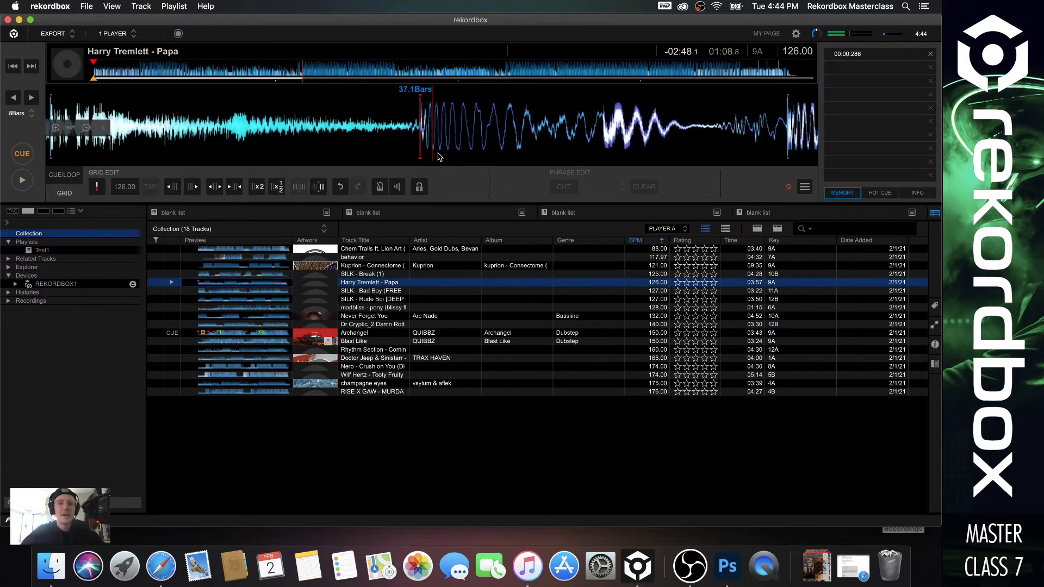
Step: Set the cue point on the first beat of bar 37 and store a hot cue and a memory cue there at 01:08:858
key(c)
key(space)
key(c)
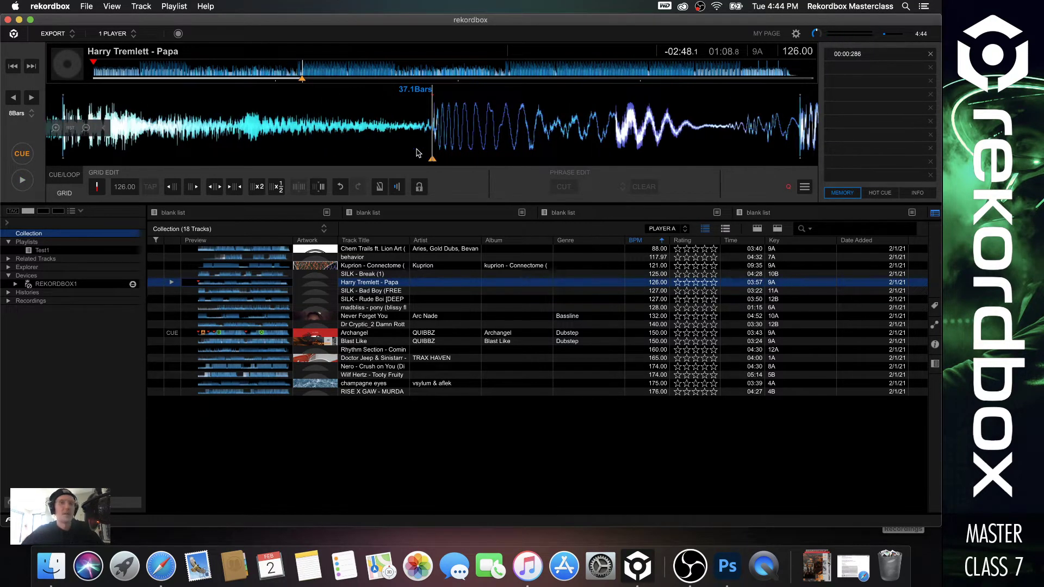
key(c)
key(m)
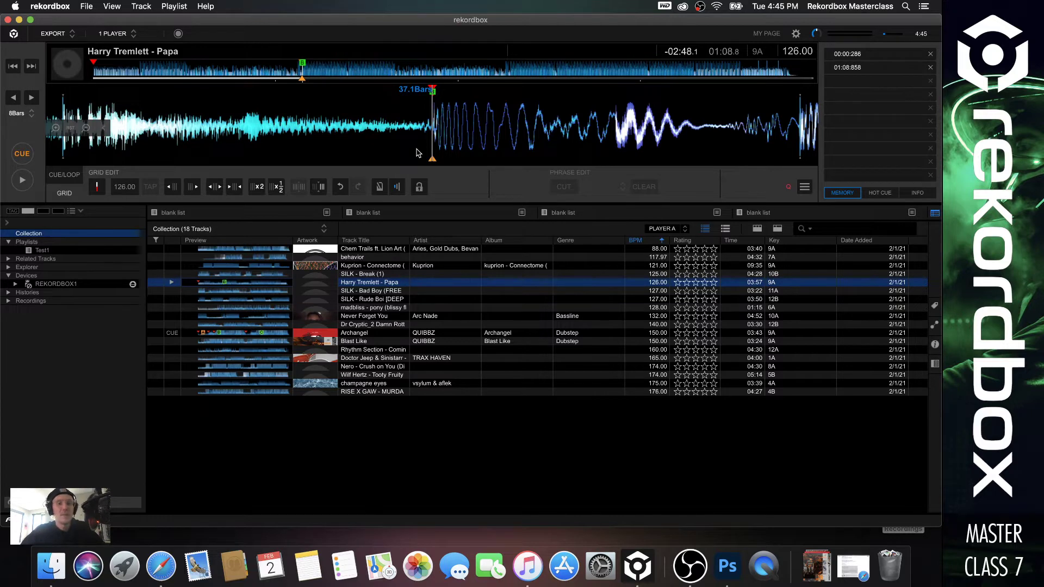
Step: Step backward and forward from the drop in 8-bar jumps to examine how the earlier phrase changes relate to it
key(Left)
key(Left)
key(Left)
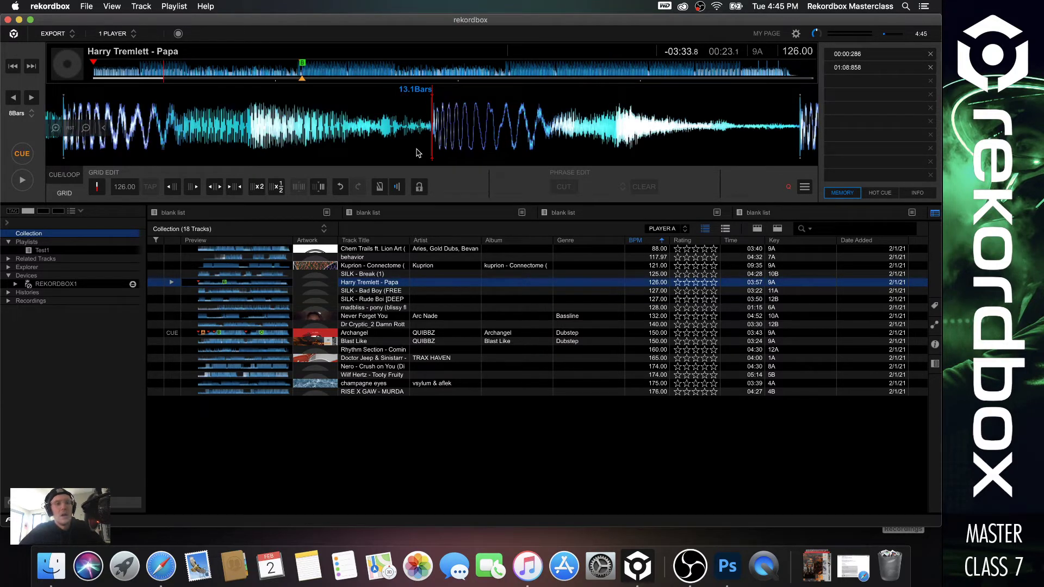
key(Right)
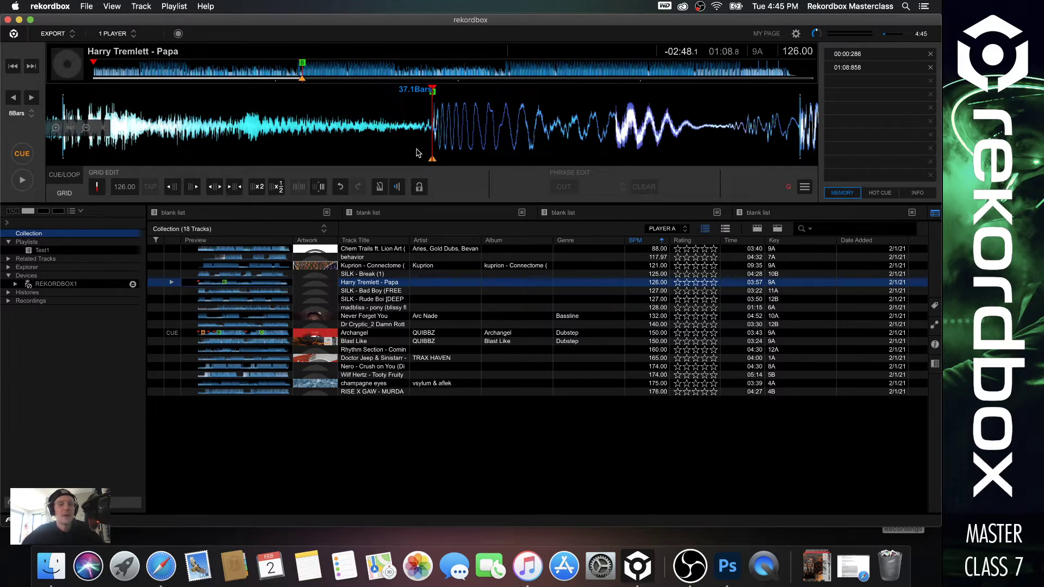
scroll(417, 153, up, 20)
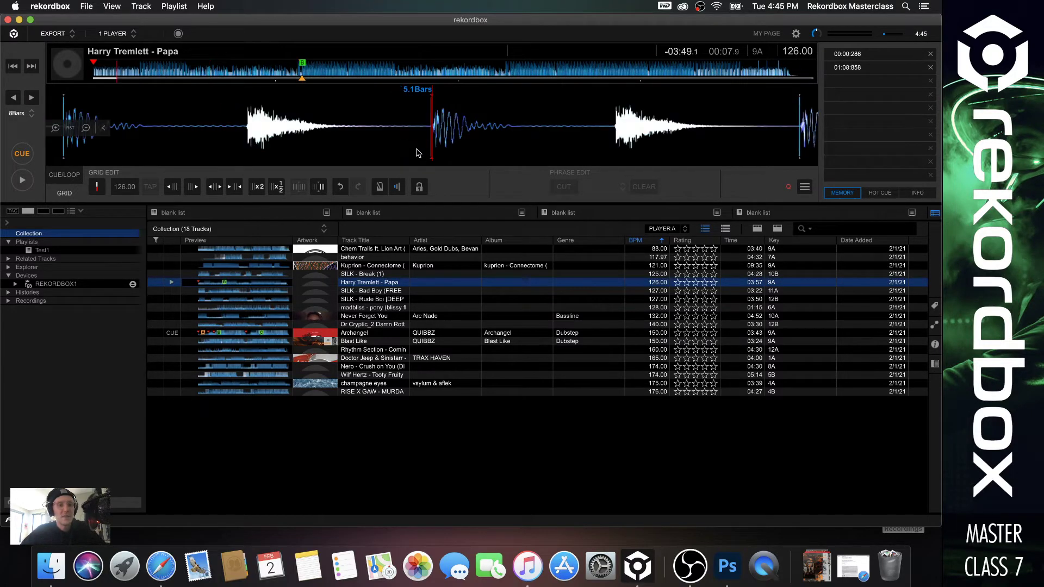
scroll(418, 153, down, 8)
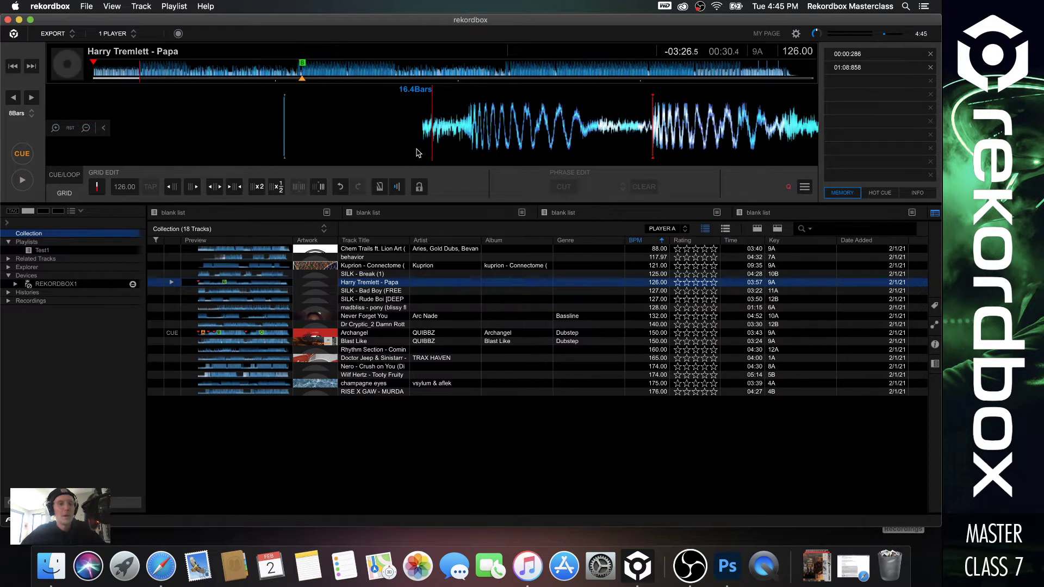
scroll(417, 153, up, 2)
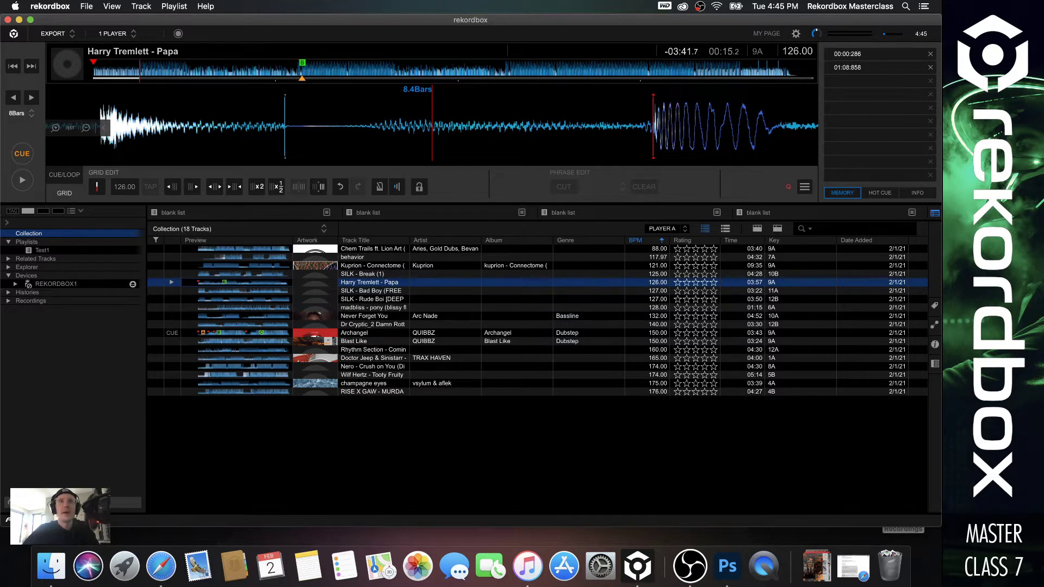
Step: Step back and forth through the first 32 bars in 8-bar jumps to examine where the intro and breakdown phrases change
key(Right)
key(Right)
key(Right)
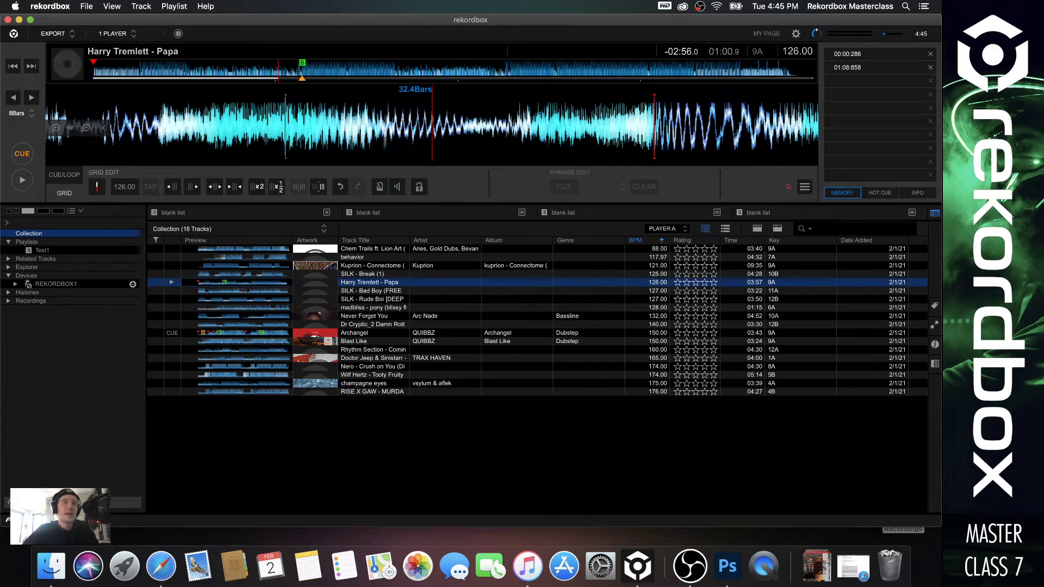
key(Left)
key(Left)
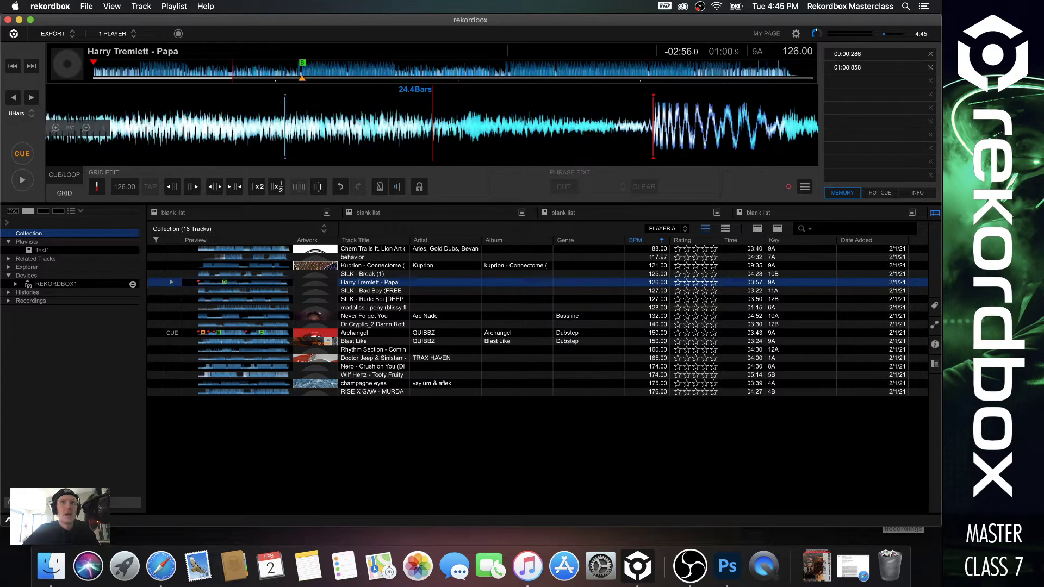
key(Right)
key(Right)
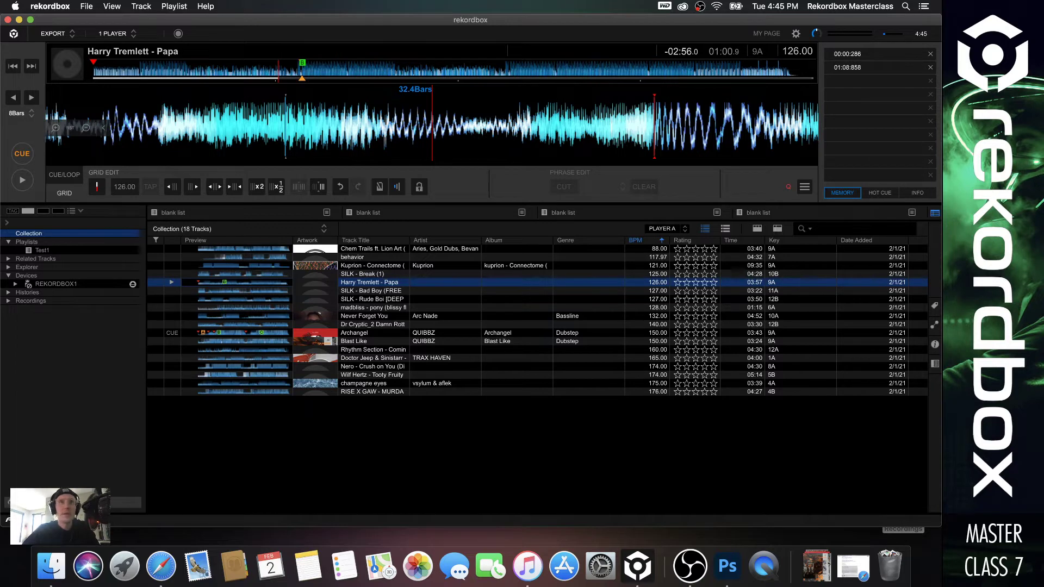
key(Left)
key(Left)
key(Left)
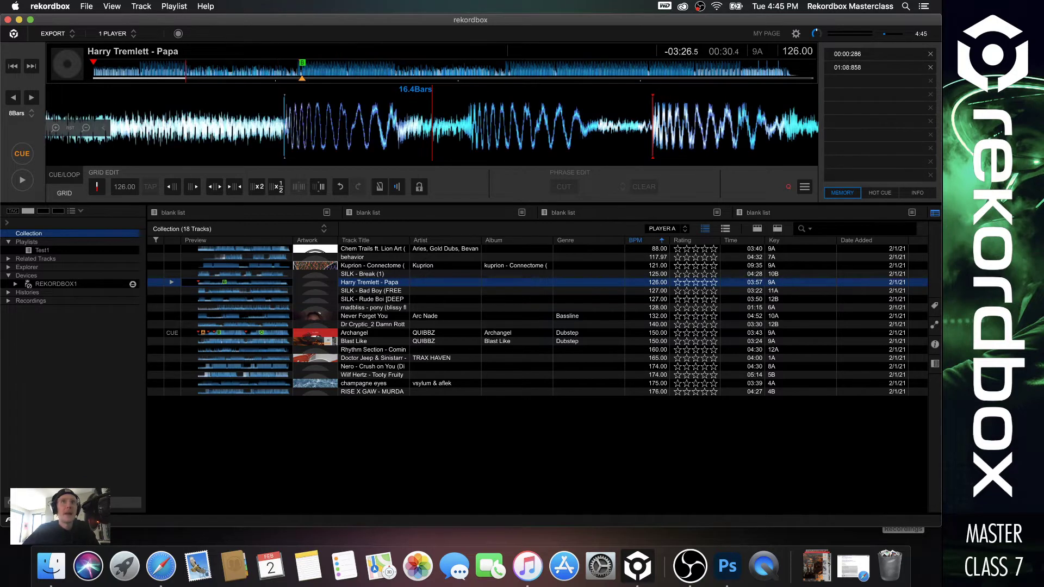
key(Right)
key(Left)
key(Left)
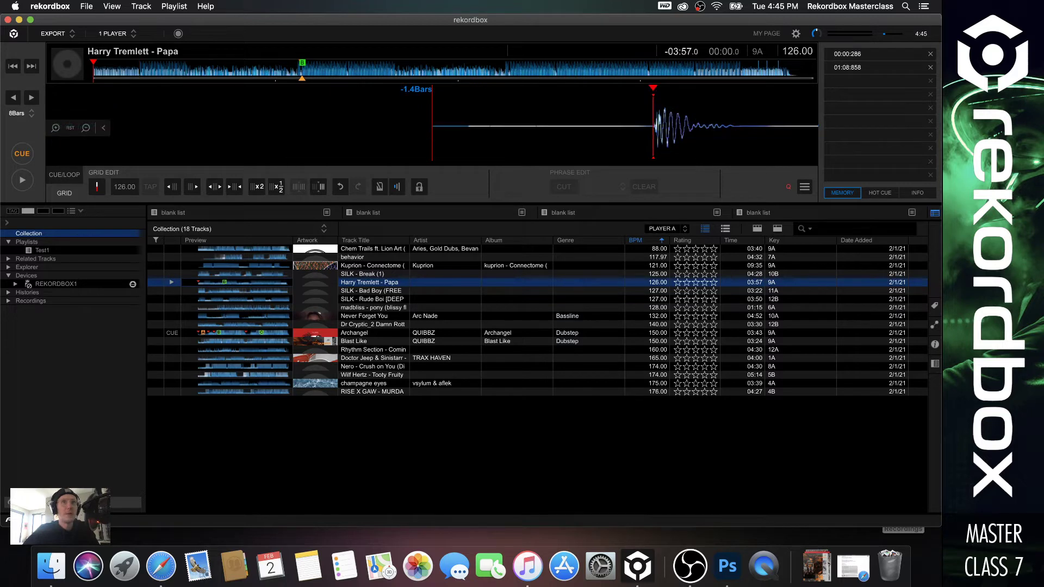
Step: Store memory cues on the phrase changes at 00:30:286 and, 8 bars earlier, at 00:15:048
key(Right)
key(Right)
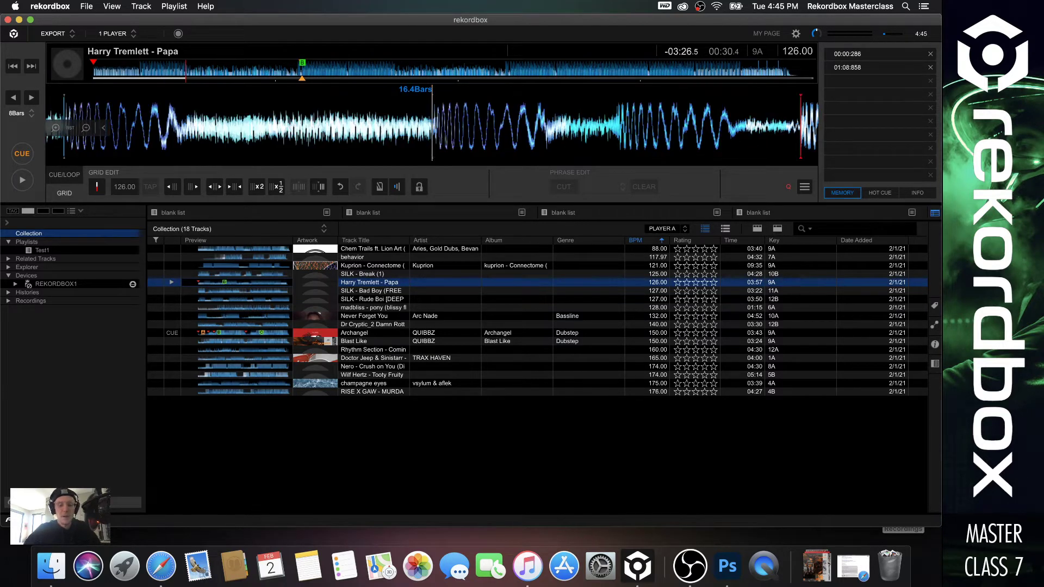
key(m)
key(Left)
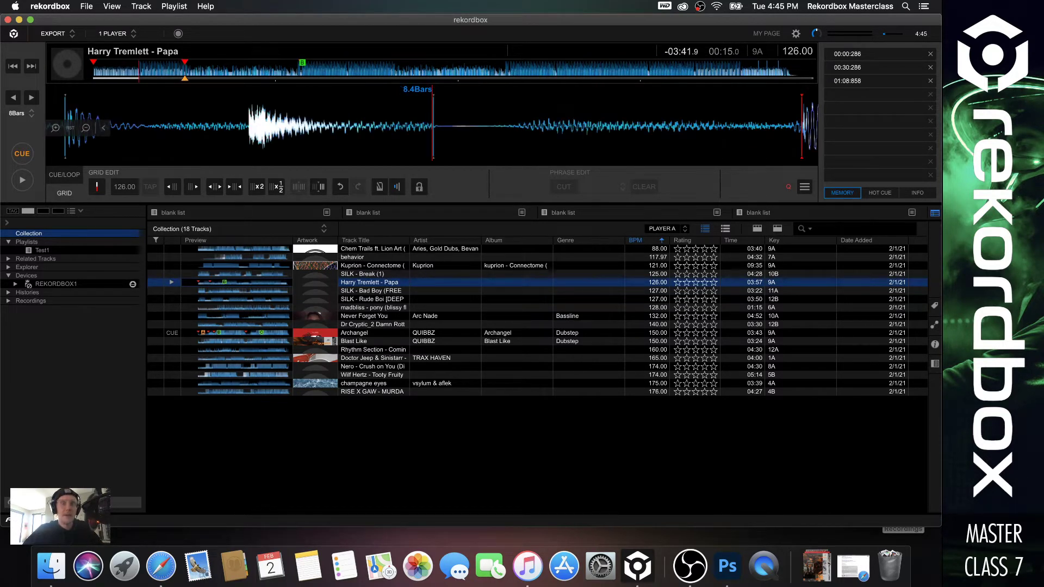
key(m)
Step: Step through the intro in 8-bar jumps and set the cue point on the phrase change at 00:30:286
key(Left)
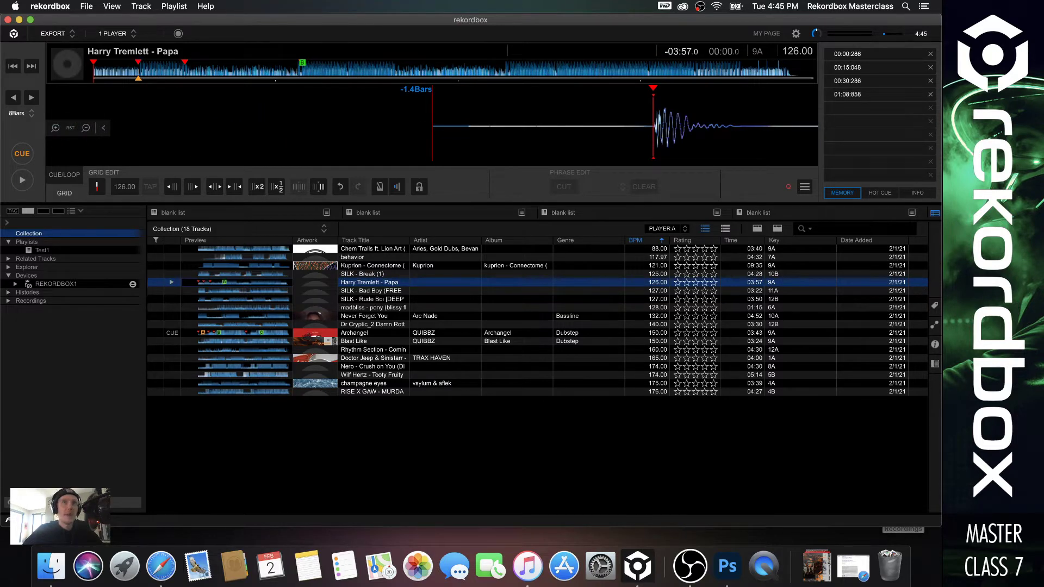
key(Right)
key(Right)
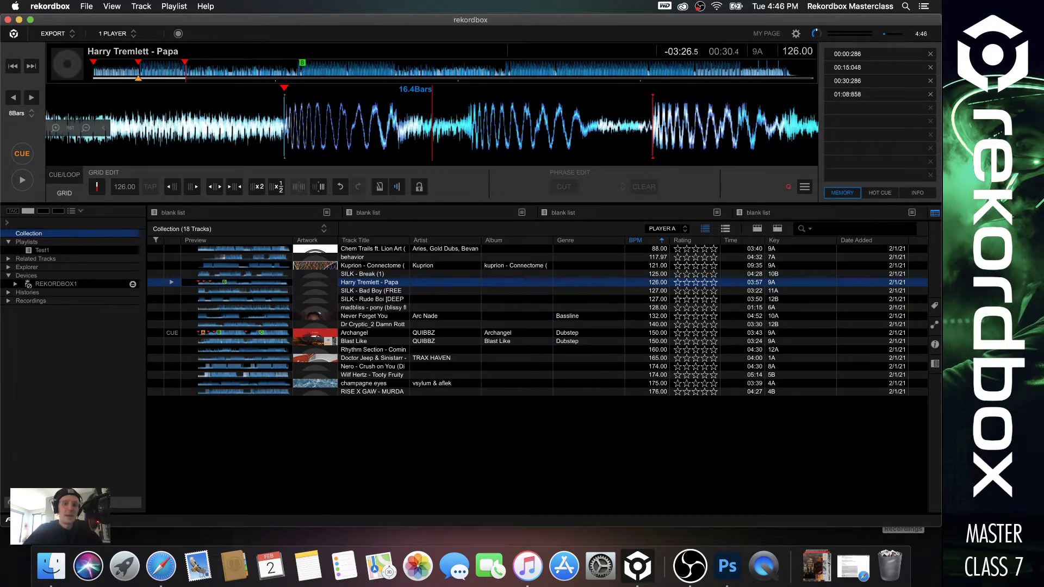
drag(287, 143, 447, 131)
key(c)
key(c)
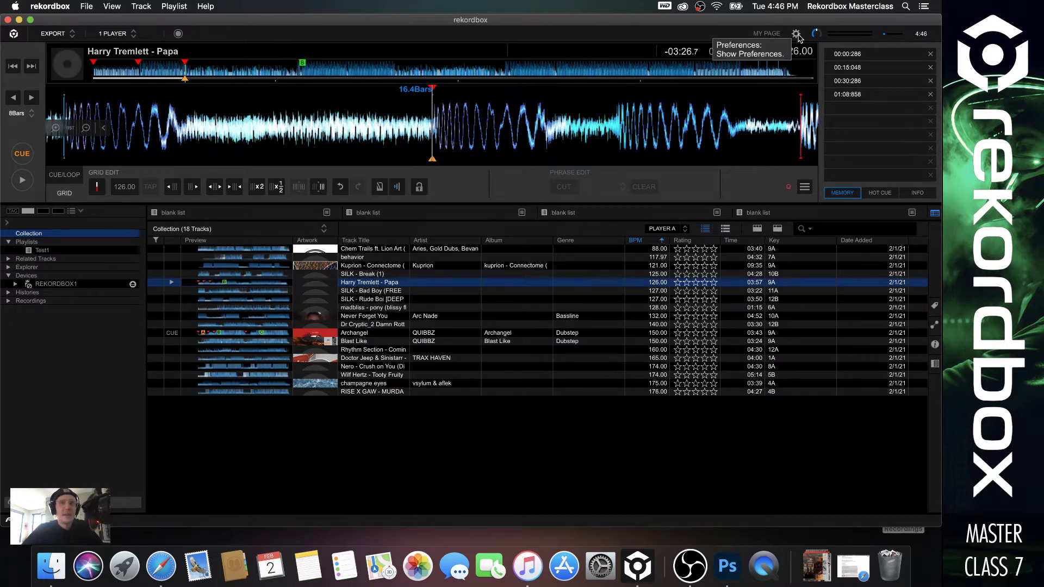
Step: Play the drop at 01:08:858, set the cue point on it and step back in 8-bar jumps to compare phrases
key(Right)
key(Right)
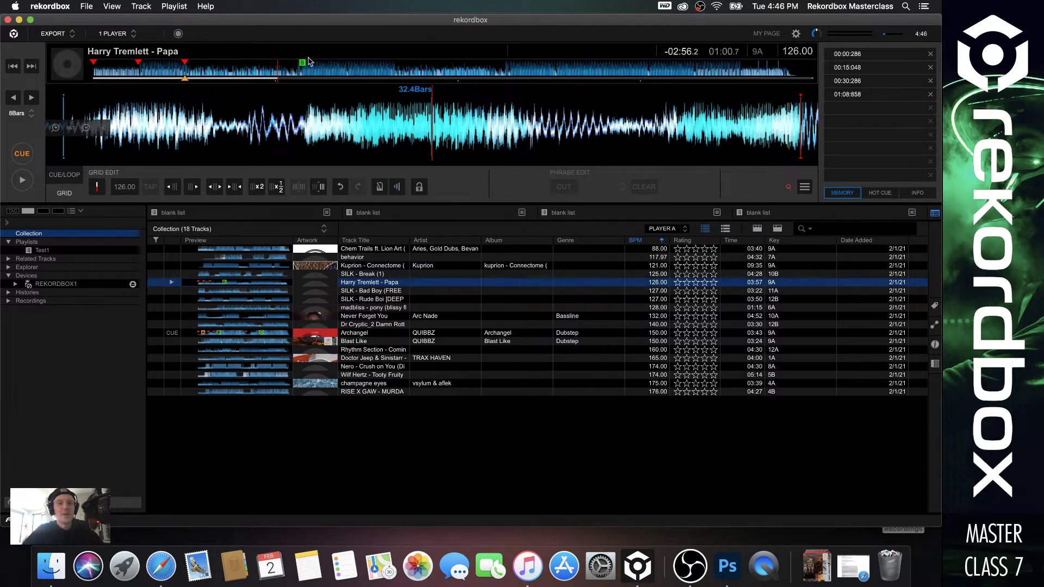
click(301, 74)
key(space)
key(space)
key(c)
key(Left)
key(Left)
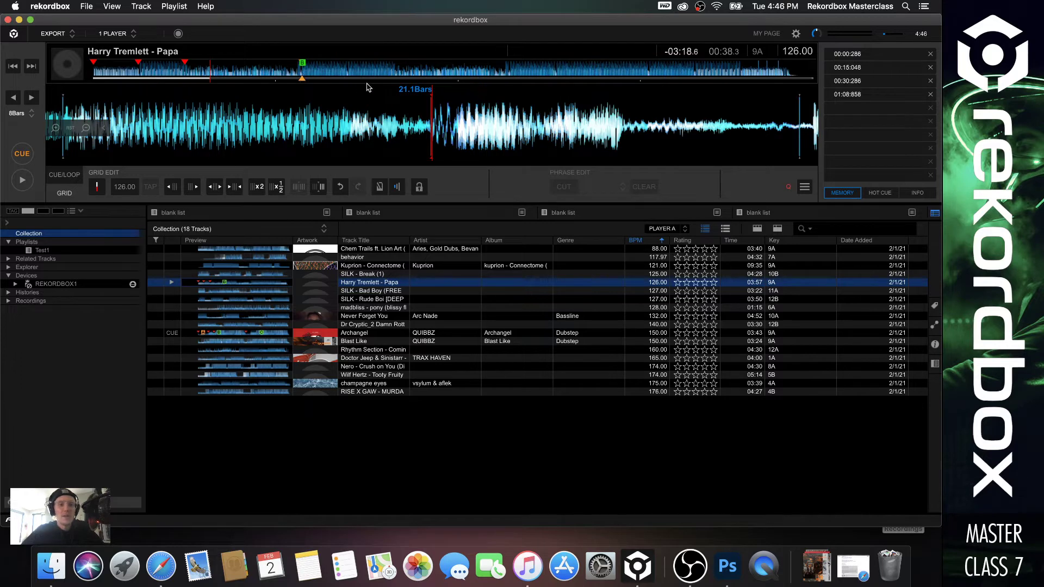
Step: Play across the phrase change at 00:30:286 and set the cue point on it
click(184, 71)
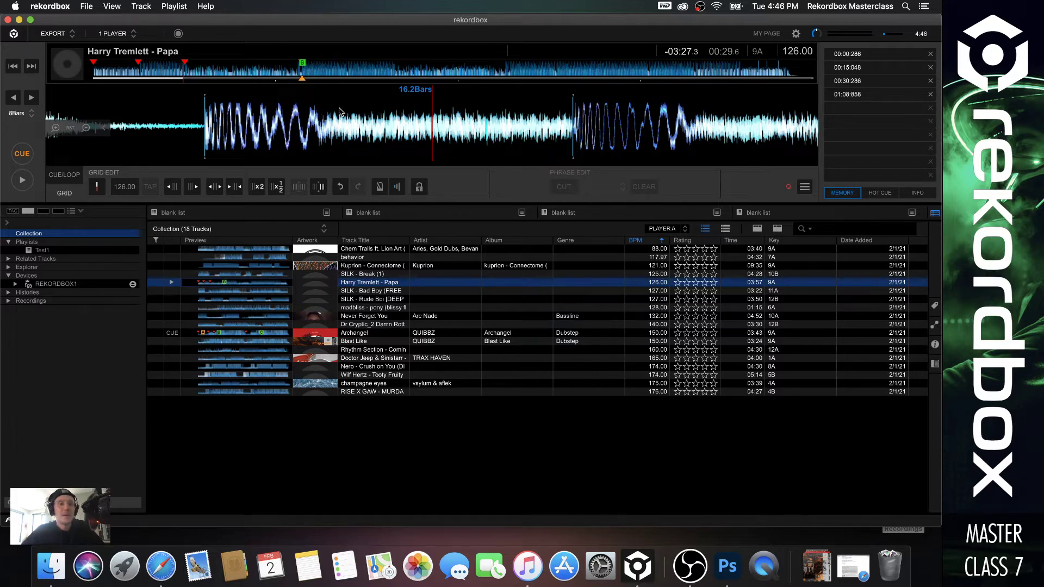
key(space)
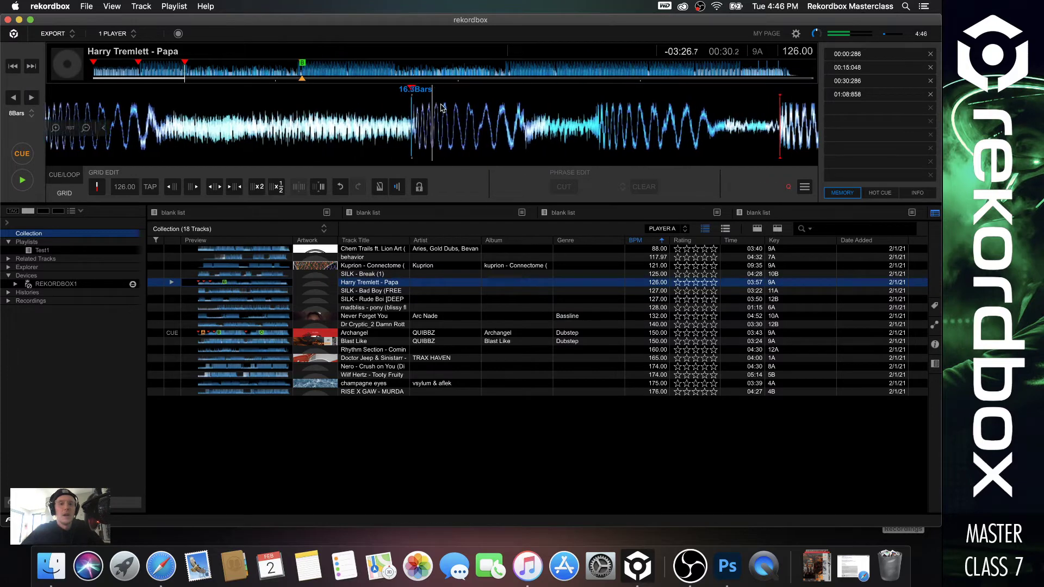
click(178, 73)
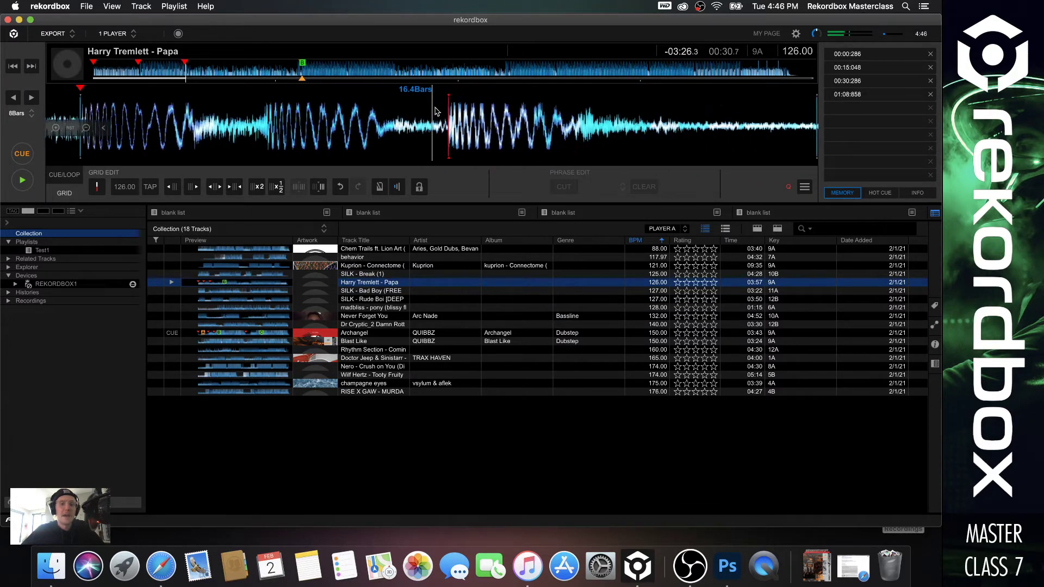
key(space)
drag(261, 130, 941, 148)
key(c)
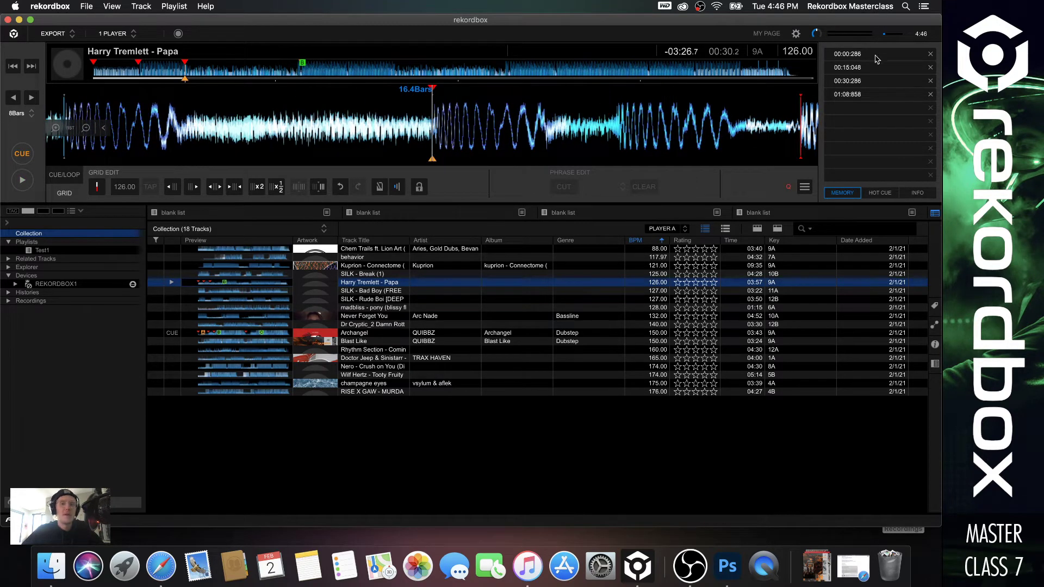
Step: Set the beat count display preference to Count to the next MEMORY CUE (Bars) and close the preferences
click(795, 34)
scroll(504, 290, down, 10)
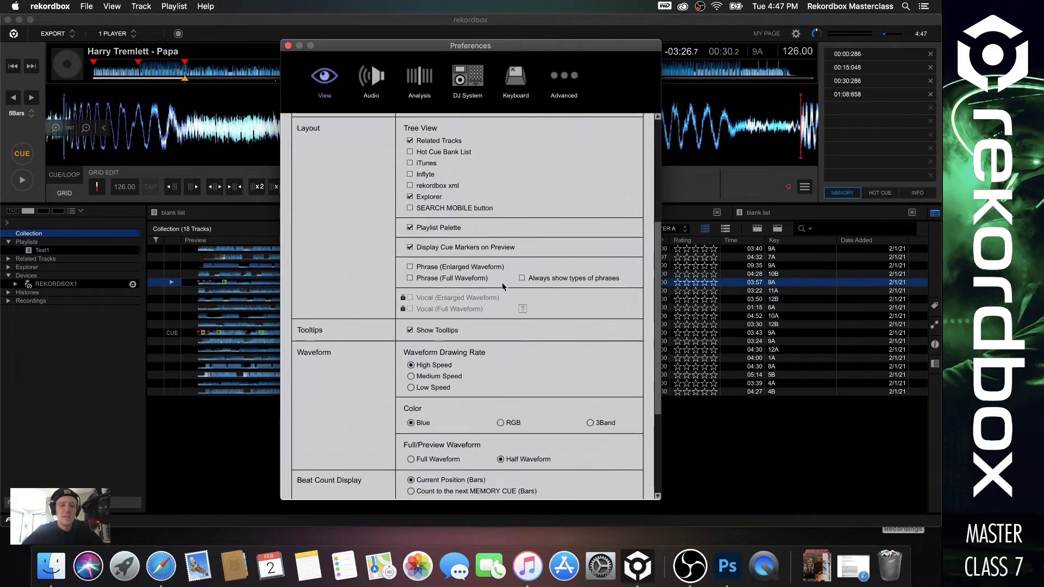
scroll(474, 312, down, 3)
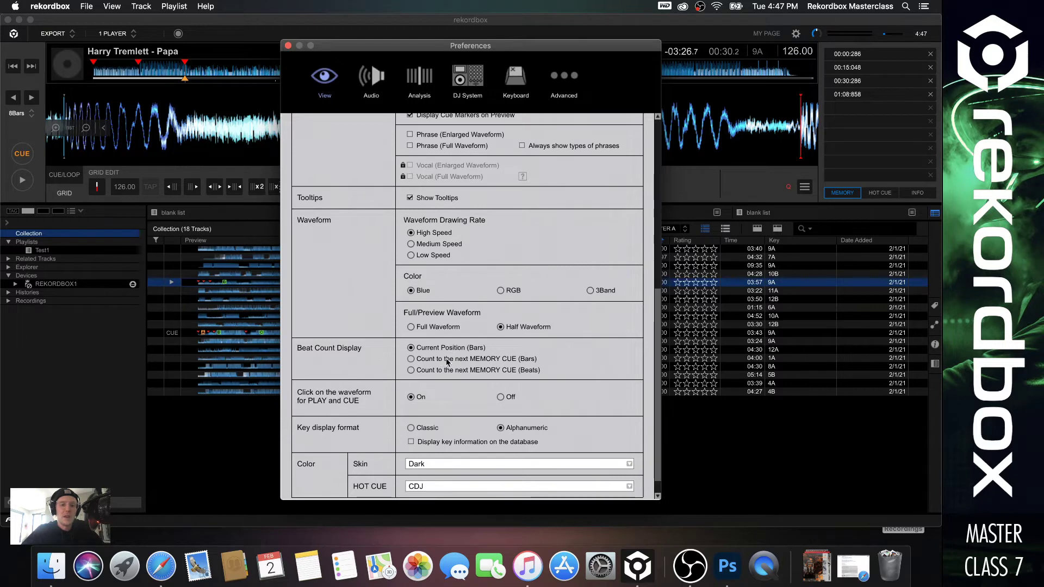
click(411, 359)
drag(427, 50, 604, 69)
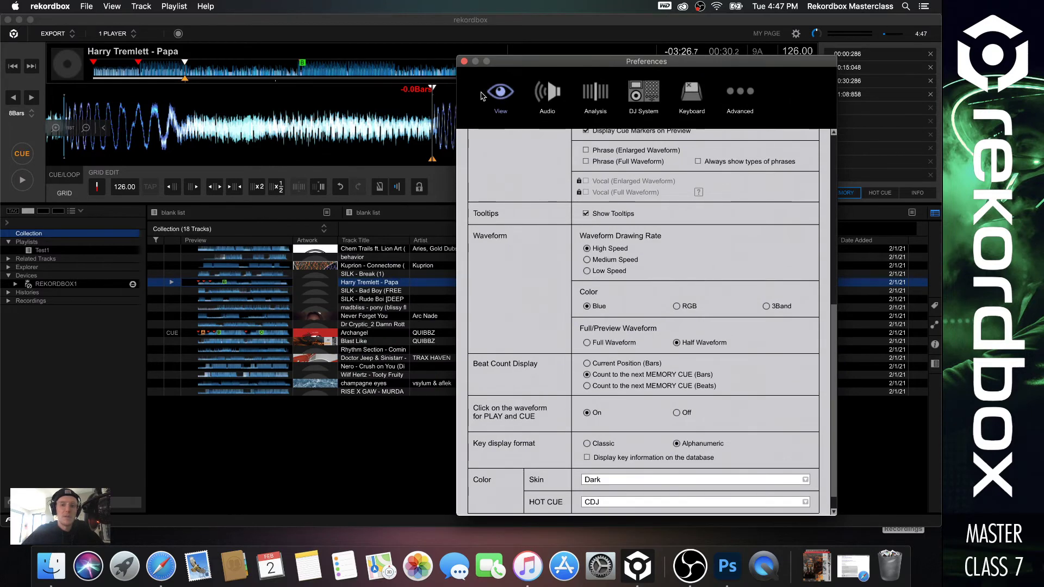
click(464, 62)
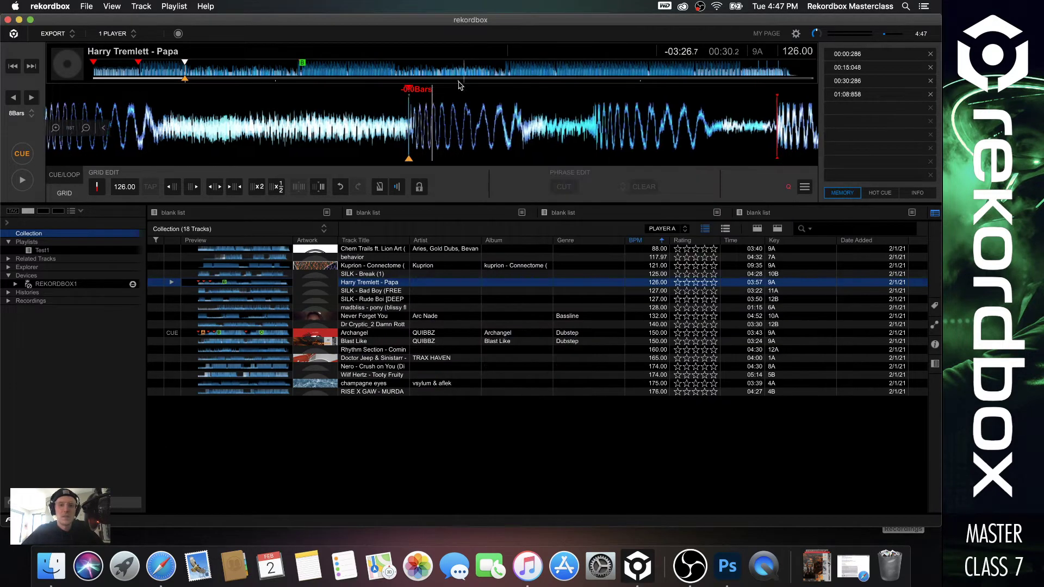
Step: Return to the memory cue at 00:30:286 and play past it to check the bar countdown to the next memory cue
click(185, 76)
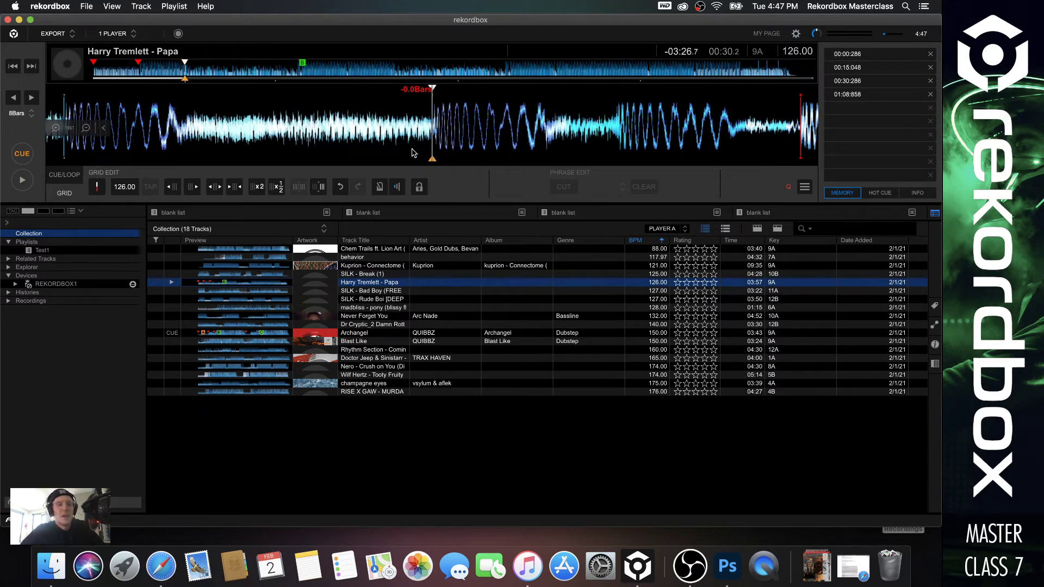
mouse_move(480, 127)
mouse_down()
mouse_move(223, 139)
mouse_move(173, 129)
mouse_up()
drag(399, 117, 327, 114)
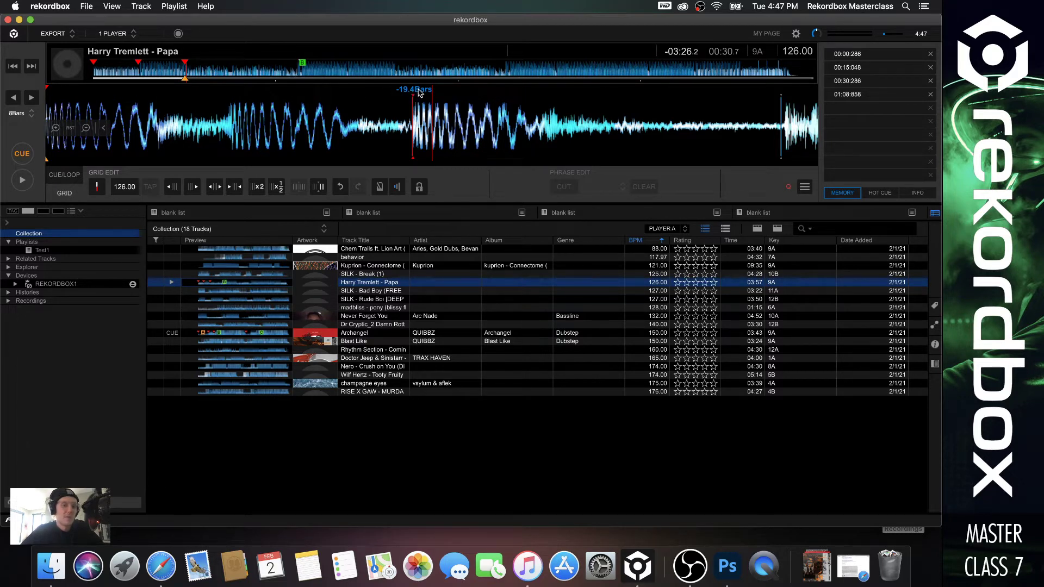
key(space)
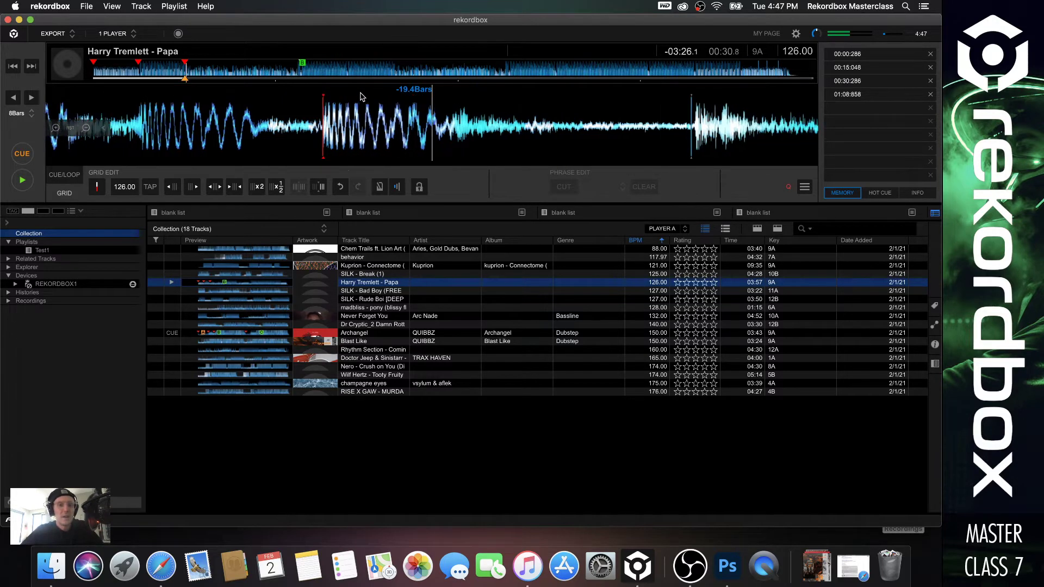
Step: Step 16 bars forward from the drop at 01:08:858 and store a memory cue on the phrase change at 01:39:334
click(301, 71)
drag(448, 123, 442, 123)
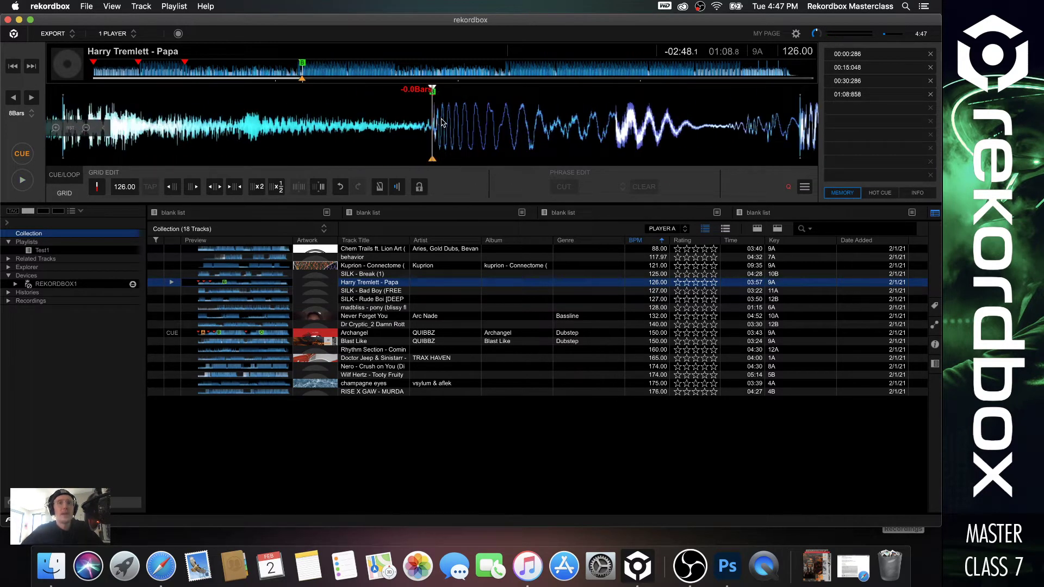
key(Right)
key(Right)
key(Left)
key(Left)
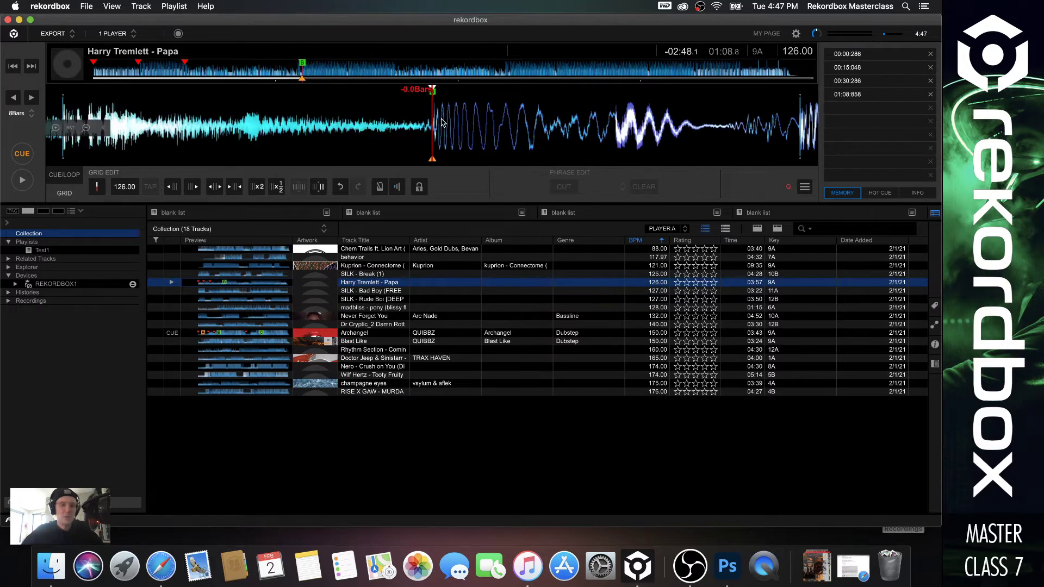
key(Right)
key(Right)
key(Left)
key(Left)
key(Right)
key(Right)
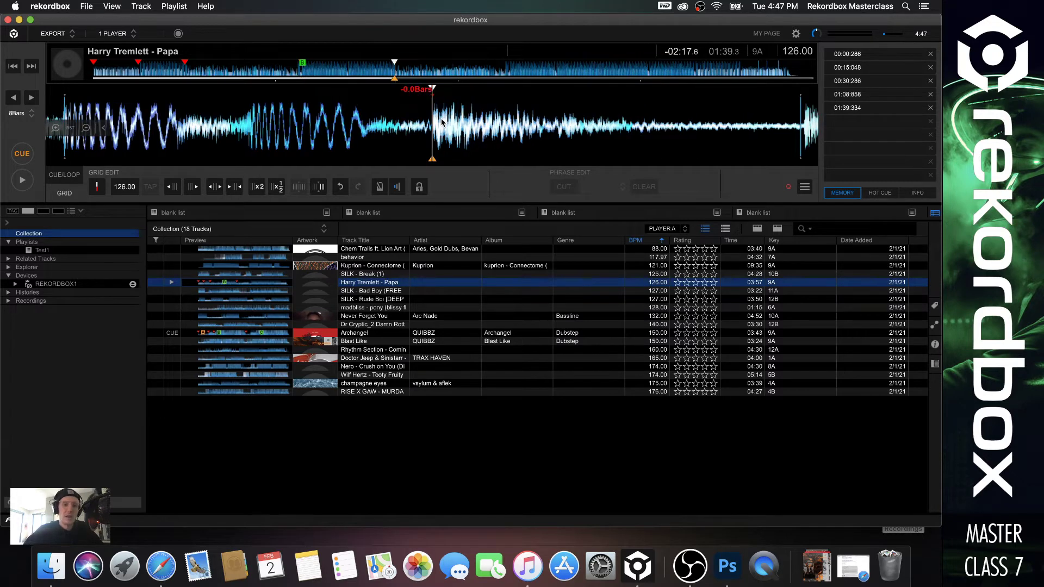
Step: Step forward in 8-bar jumps to the phrase change at 02:09:810 and store a memory cue there
key(Right)
key(Right)
key(Right)
key(Right)
key(Left)
key(Left)
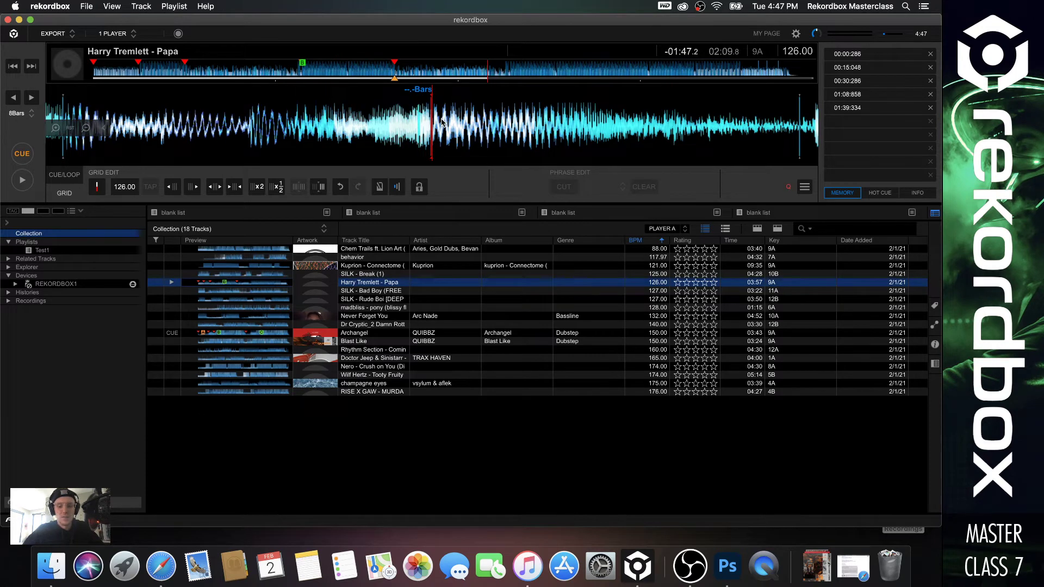
key(c)
key(m)
Step: Locate the second drop by ear, set the cue point on its first beat and store a memory cue and hot cue C at 02:17:429
key(space)
click(507, 70)
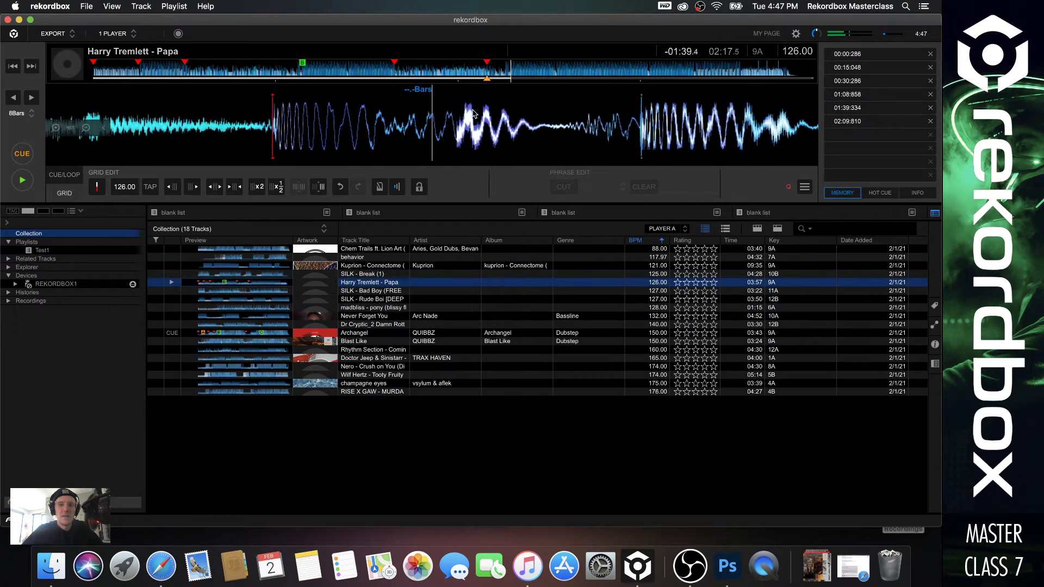
drag(359, 120, 803, 124)
key(space)
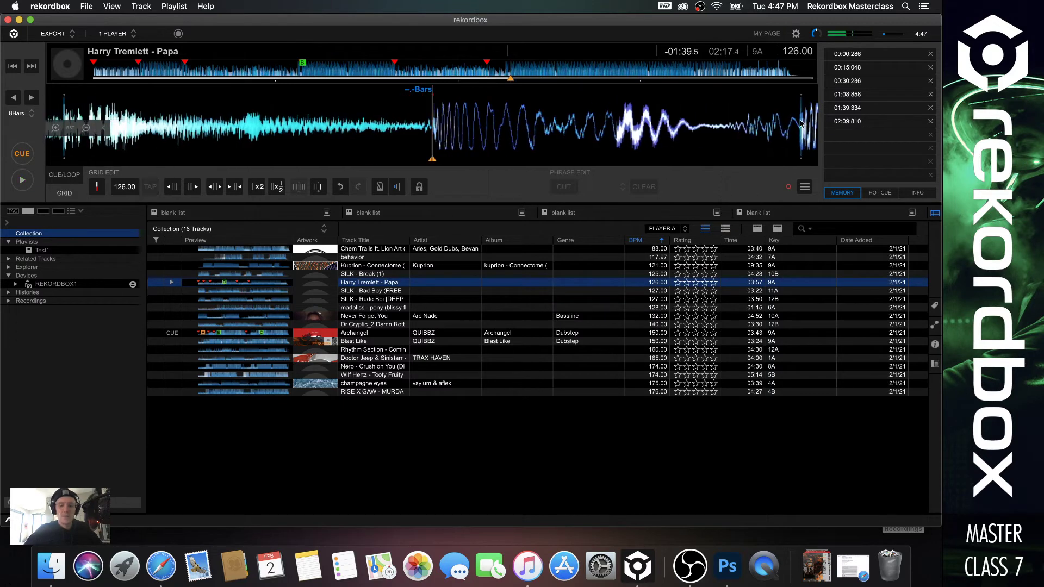
key(m)
Step: Store memory cues on the phrase changes at 03:03:144, 03:18:382 and 02:32:668
key(Right)
key(Right)
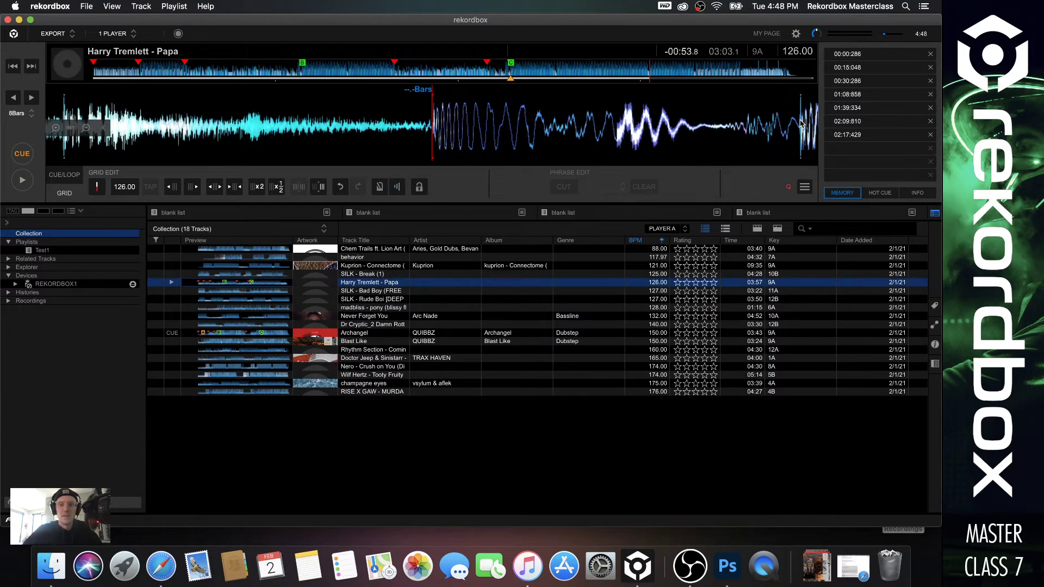
key(m)
key(Right)
key(m)
key(Left)
key(Left)
key(Left)
key(m)
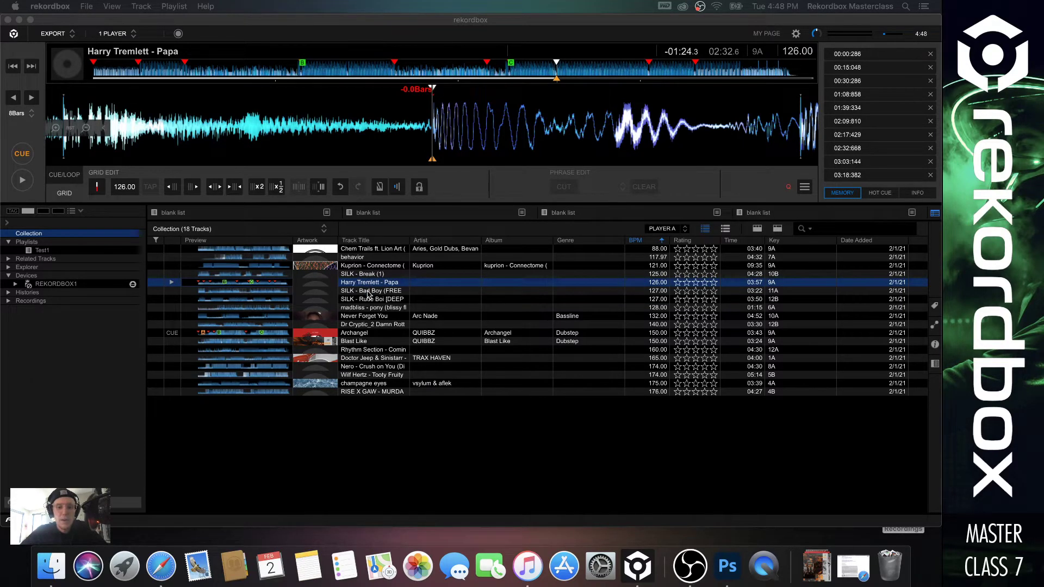
Step: Load the track "Bad Boy (FREE DOWNLOAD)" and play its opening beats to check the beat grid
double_click(368, 292)
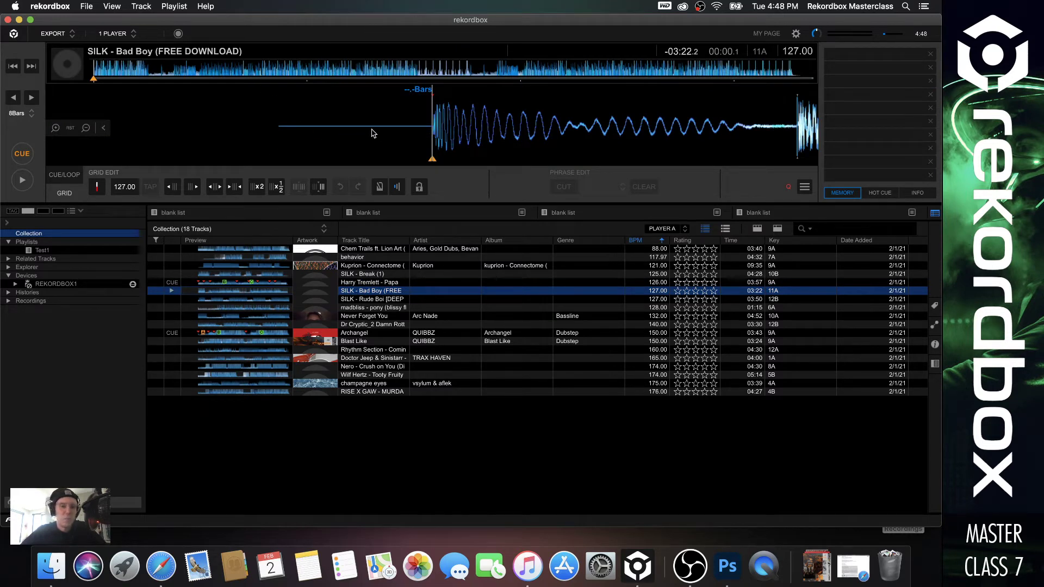
drag(433, 125, 445, 123)
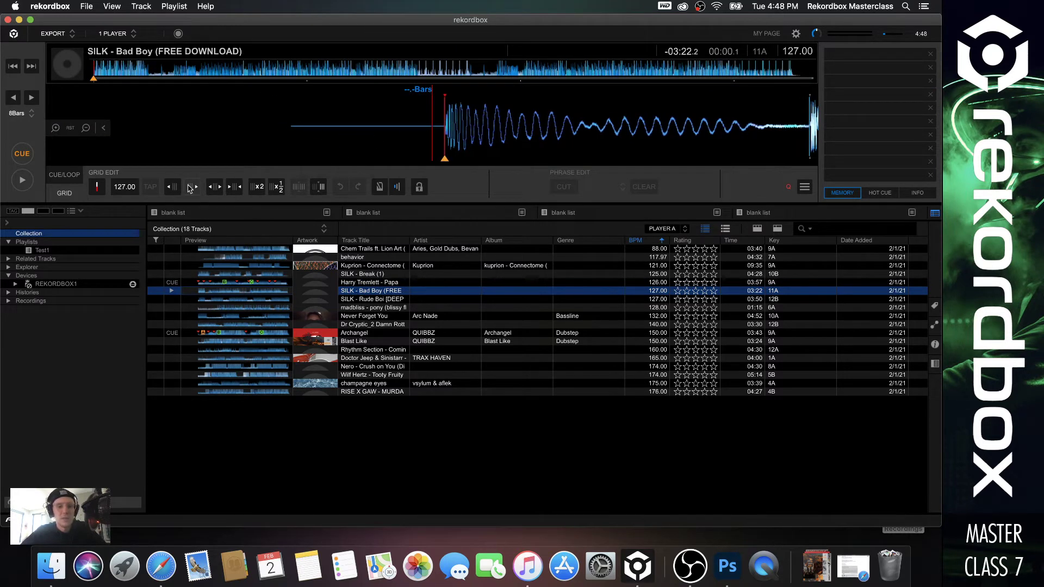
key(space)
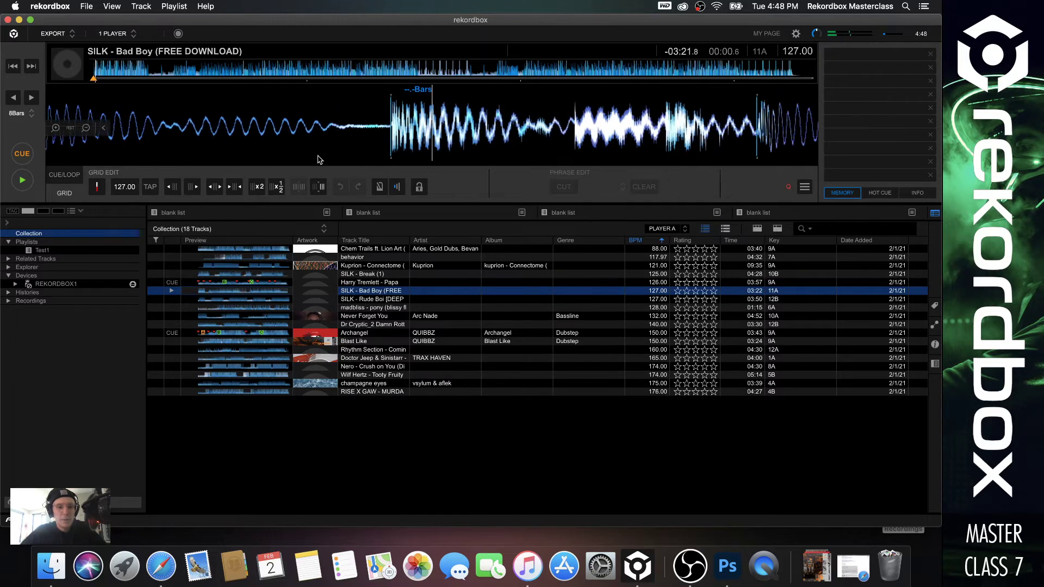
drag(317, 156, 729, 142)
drag(403, 122, 453, 123)
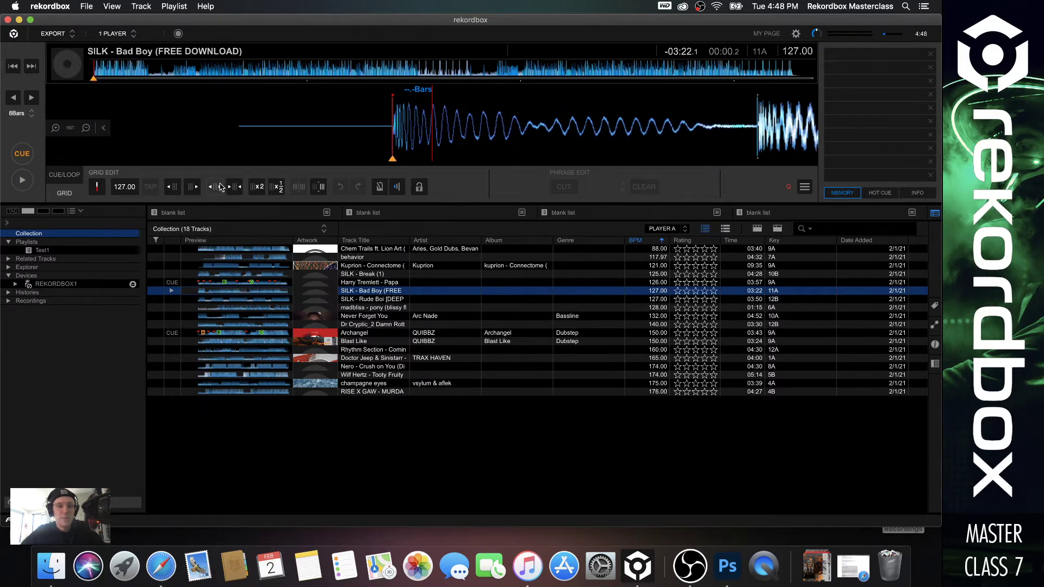
Step: Nudge the beat grid both ways to test its alignment and store a memory cue on the first beat at 00:00:199
click(172, 187)
click(190, 187)
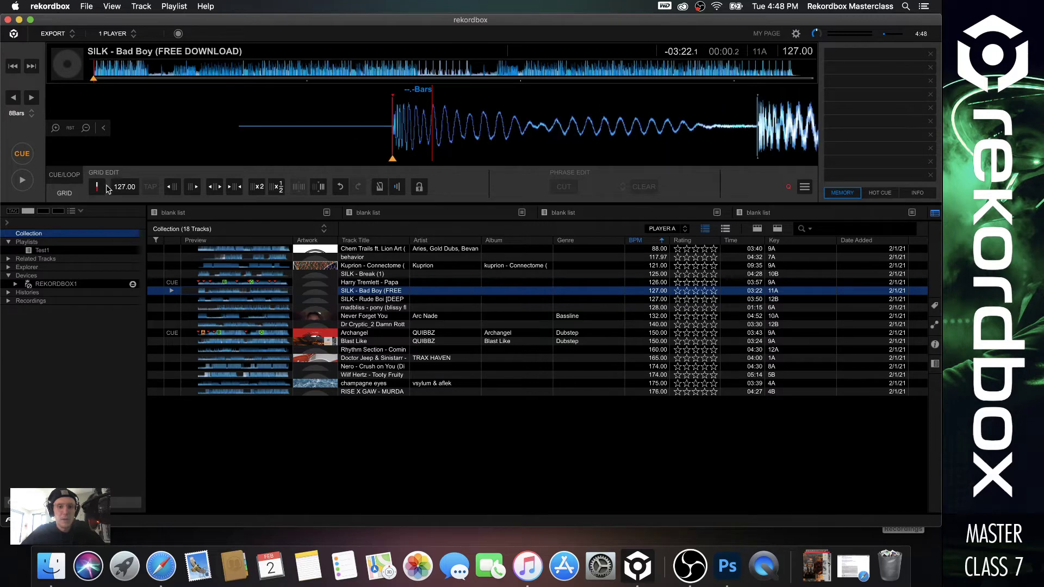
drag(354, 113, 378, 111)
key(m)
Step: Locate the first drop, set the cue point on it and store a memory cue and hot cue B at 00:30:435
key(Right)
key(Right)
key(Right)
key(Left)
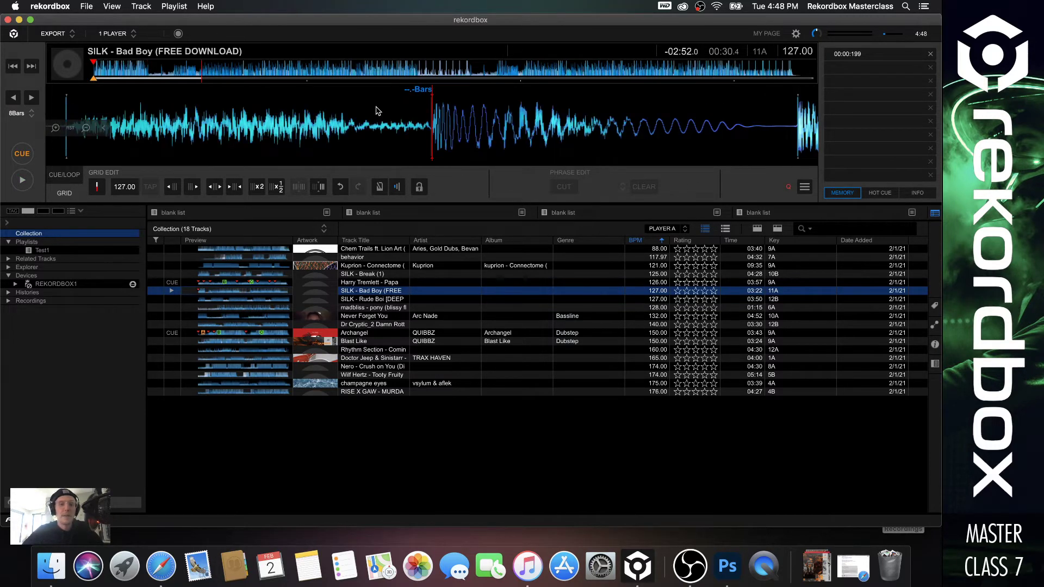
key(space)
click(188, 66)
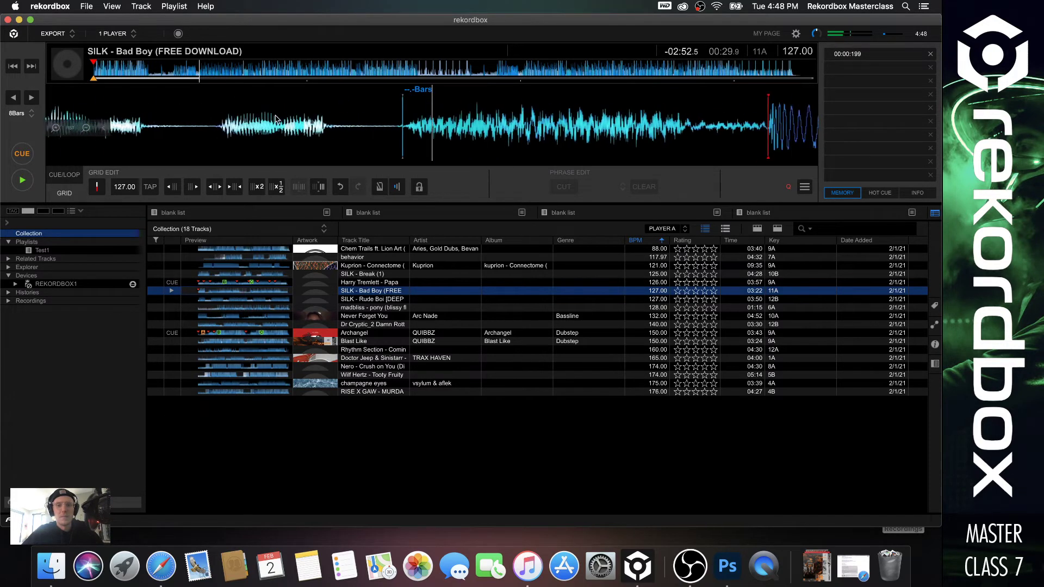
key(space)
key(c)
key(space)
key(c)
key(m)
key(2)
Step: Store a memory cue on the phrase change 8 bars before the first drop, at 00:15:317
key(Left)
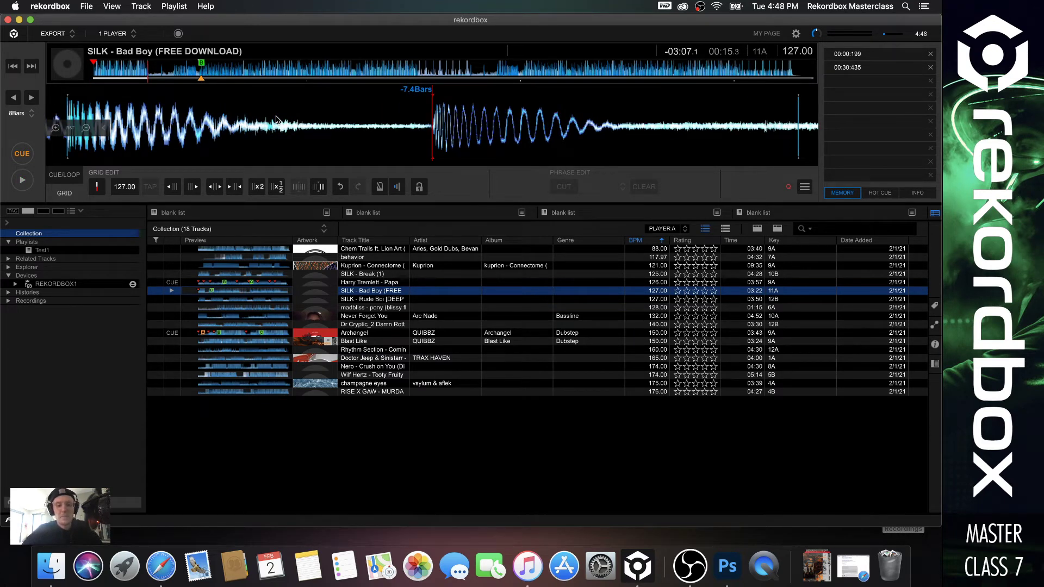
key(c)
key(m)
Step: Step forward from the first drop in 8-bar jumps and store a memory cue on the phrase change at 01:30:908
key(Right)
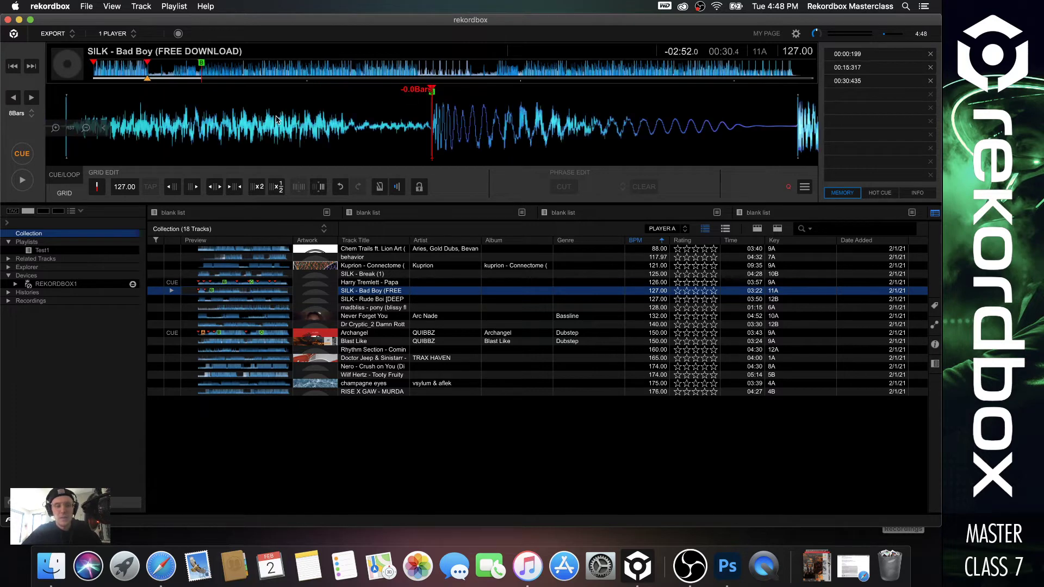
key(Left)
key(Left)
key(Right)
key(Right)
key(Right)
key(Right)
key(Right)
key(Right)
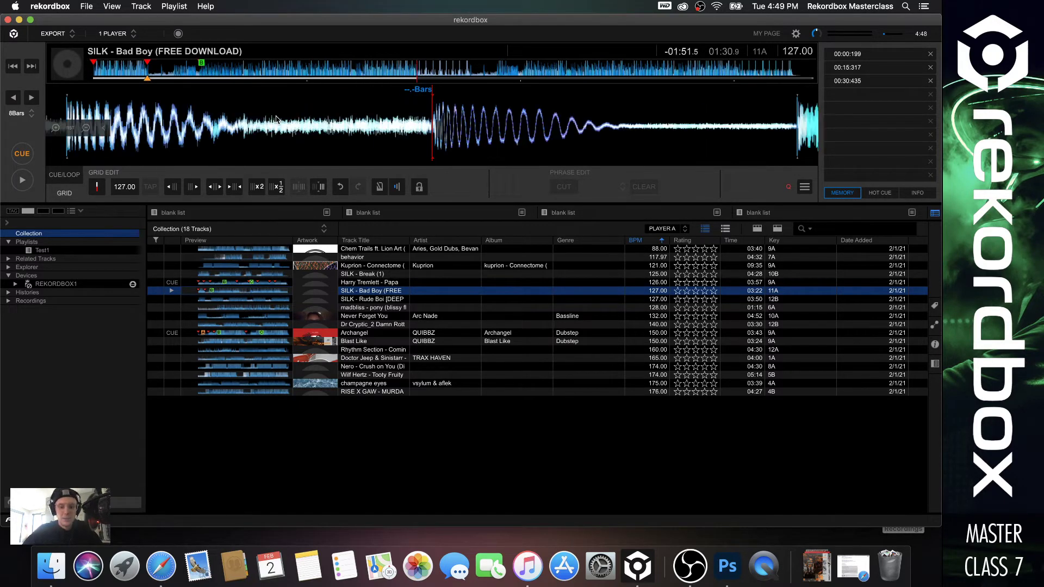
key(m)
Step: Locate the second drop of "Bad Boy" and store a memory cue and hot cue C on it at 02:01:144
key(Right)
key(Right)
key(space)
click(510, 80)
key(space)
key(m)
key(Right)
key(Right)
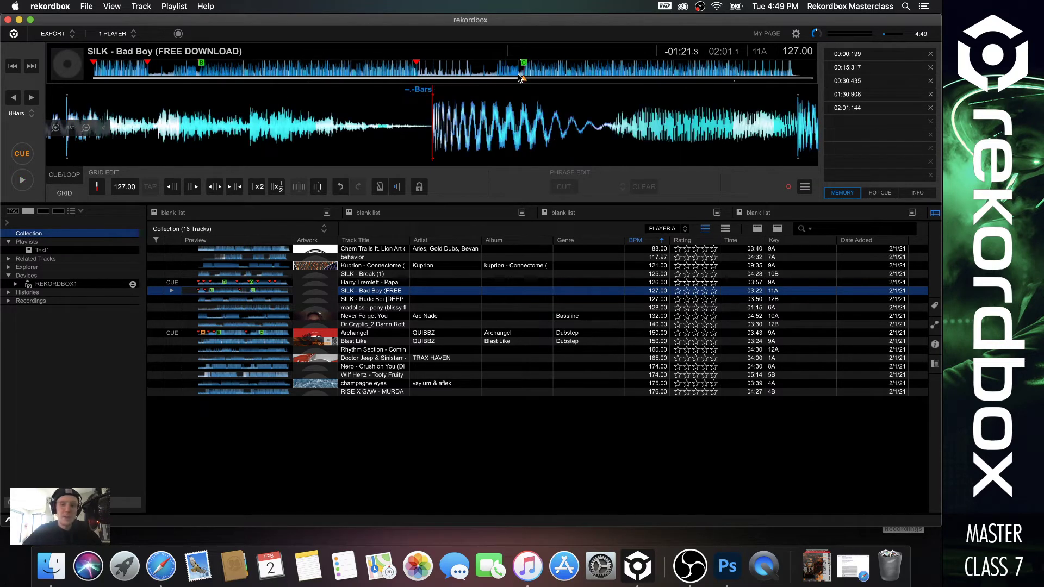
Step: Move ahead from the second drop of "Bad Boy" in 8-bar jumps and store memory cues at 02:31:381 and 03:01:617
key(m)
key(Right)
key(Right)
key(m)
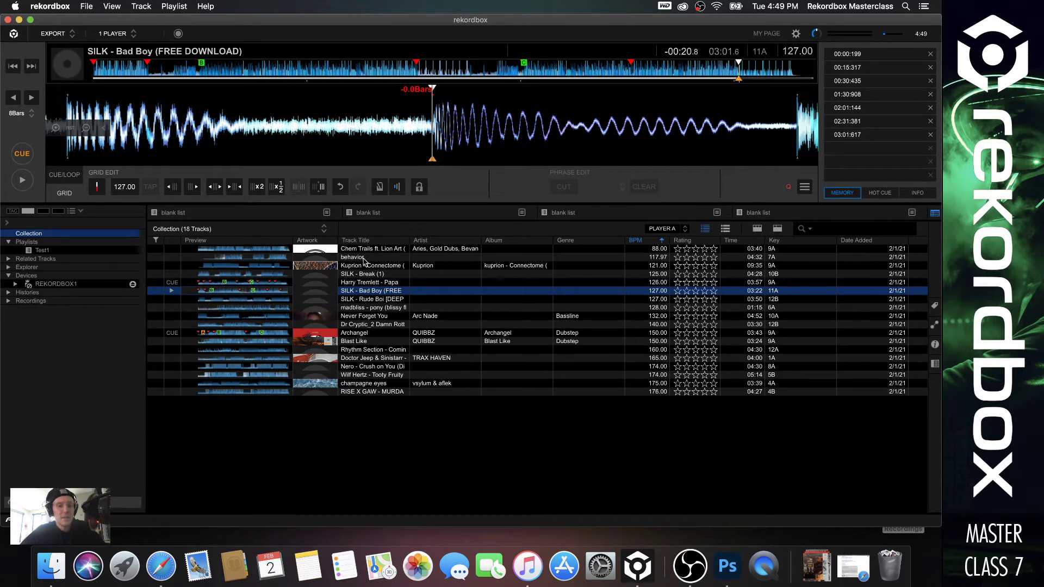
Step: Load "SILK - Rude Boi [DEEPROT]" into the player and line up its first transient for grid editing
double_click(366, 299)
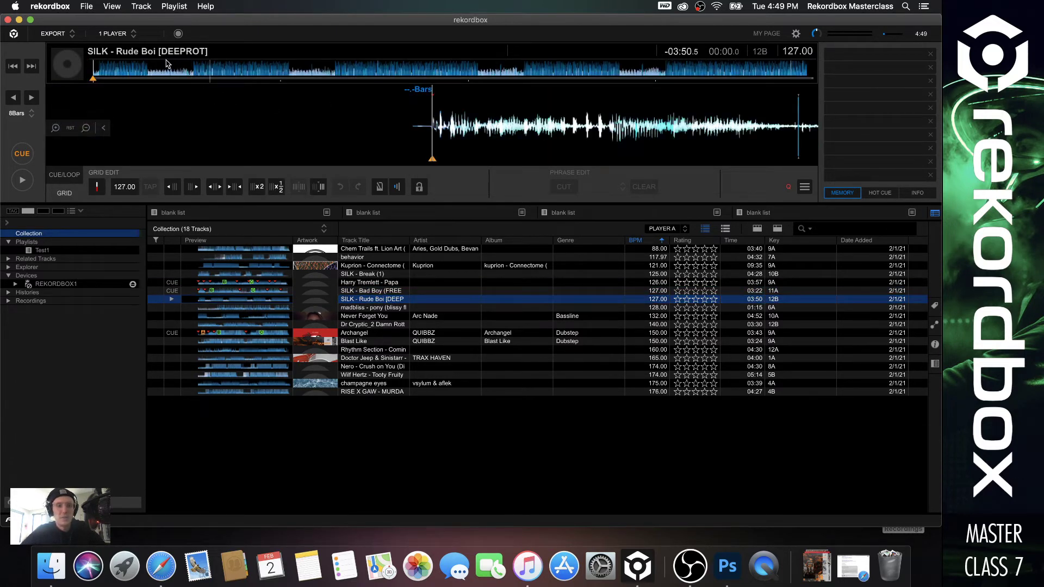
drag(550, 128, 560, 129)
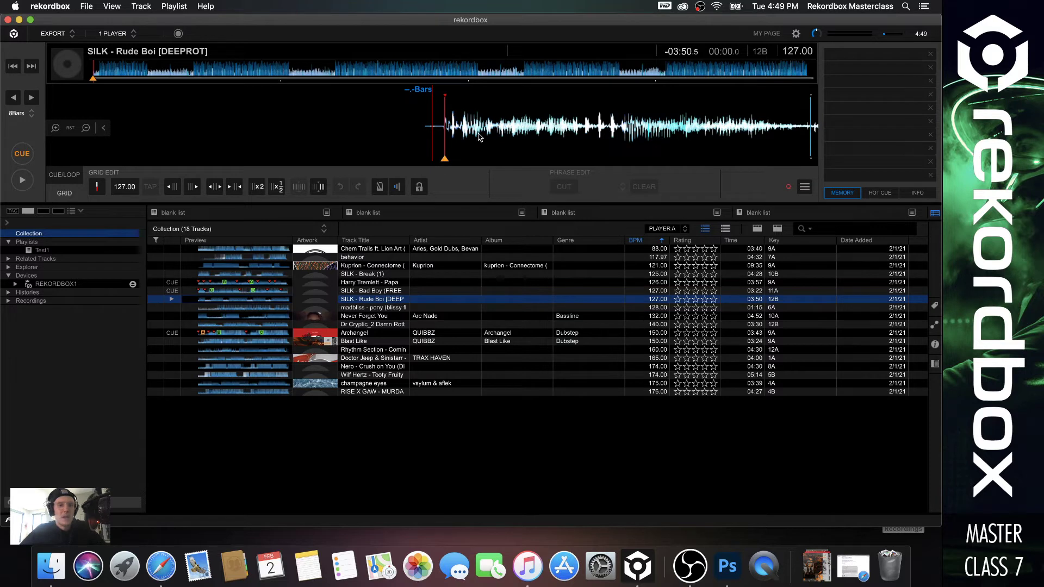
click(64, 174)
click(62, 193)
drag(460, 124, 463, 123)
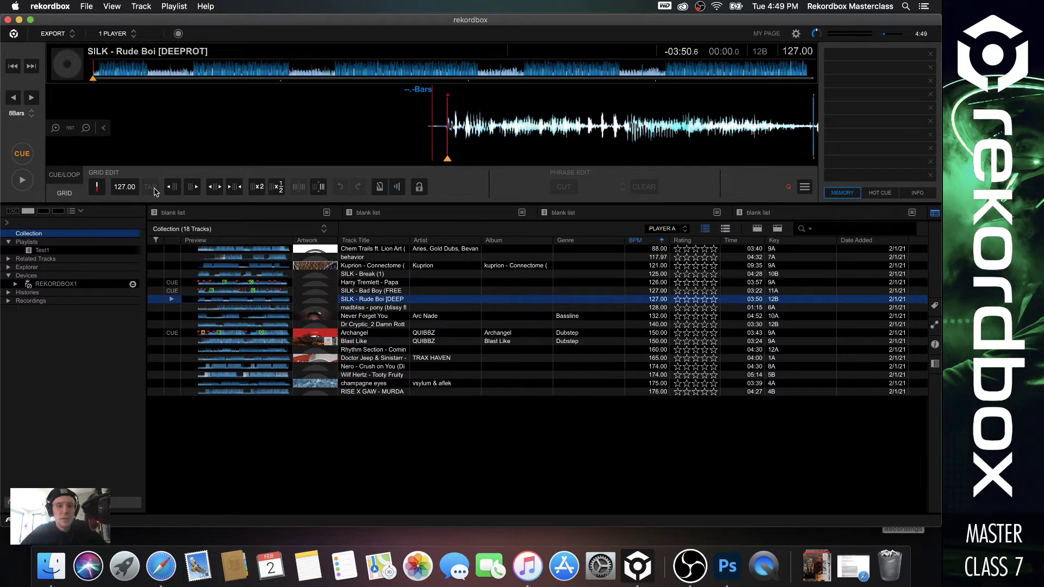
Step: Nudge the beat grid of "Rude Boi" earlier and later until the first beat line meets the first transient
click(169, 189)
click(169, 189)
click(170, 189)
click(170, 190)
click(188, 189)
click(188, 190)
click(190, 186)
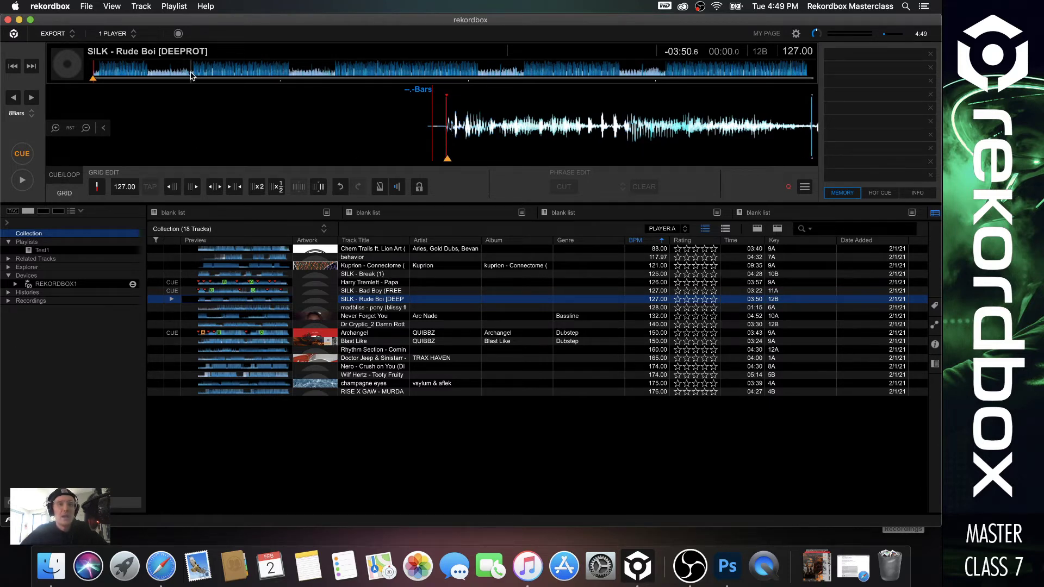
Step: Locate the first drop of "Rude Boi" around 00:32 and fine-tune the beat grid against its kicks
click(191, 75)
key(space)
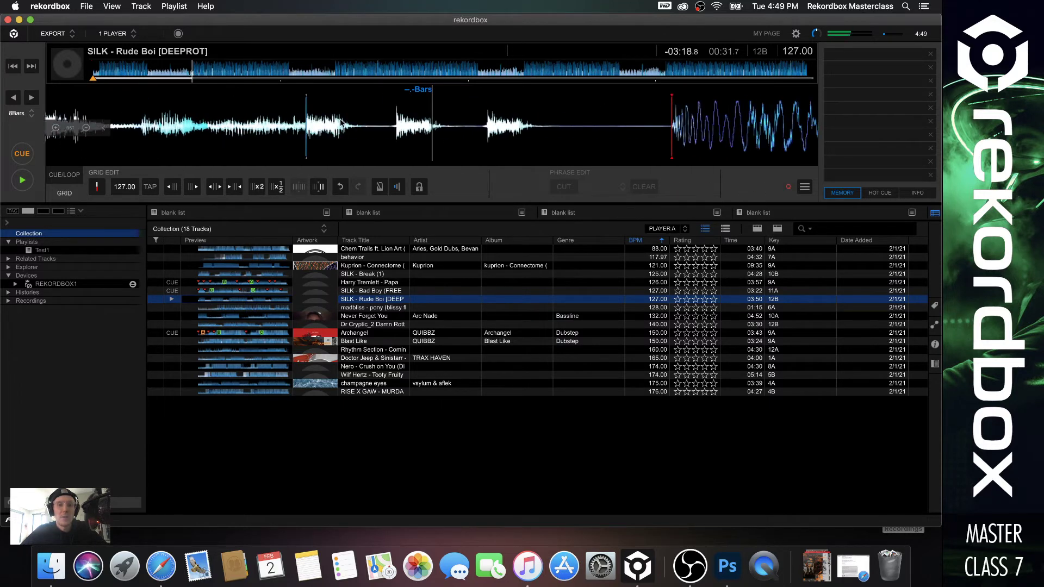
drag(311, 126, 399, 128)
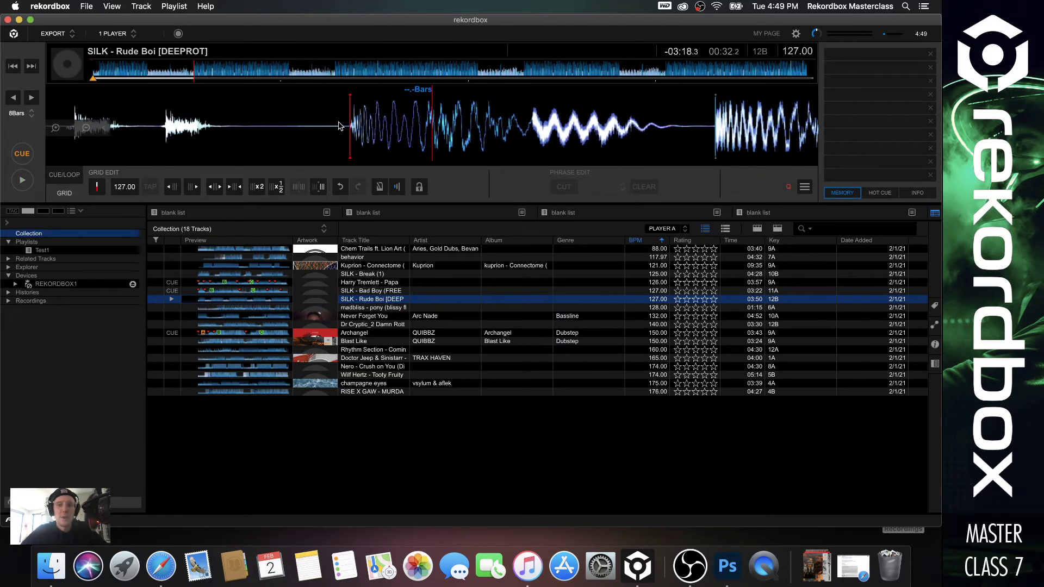
drag(632, 129, 464, 136)
click(172, 187)
click(172, 187)
click(189, 188)
click(189, 187)
Step: Set the cue point on the first drop of "Rude Boi" and store a memory cue and hot cue B at 00:32:149
drag(374, 124, 584, 131)
key(c)
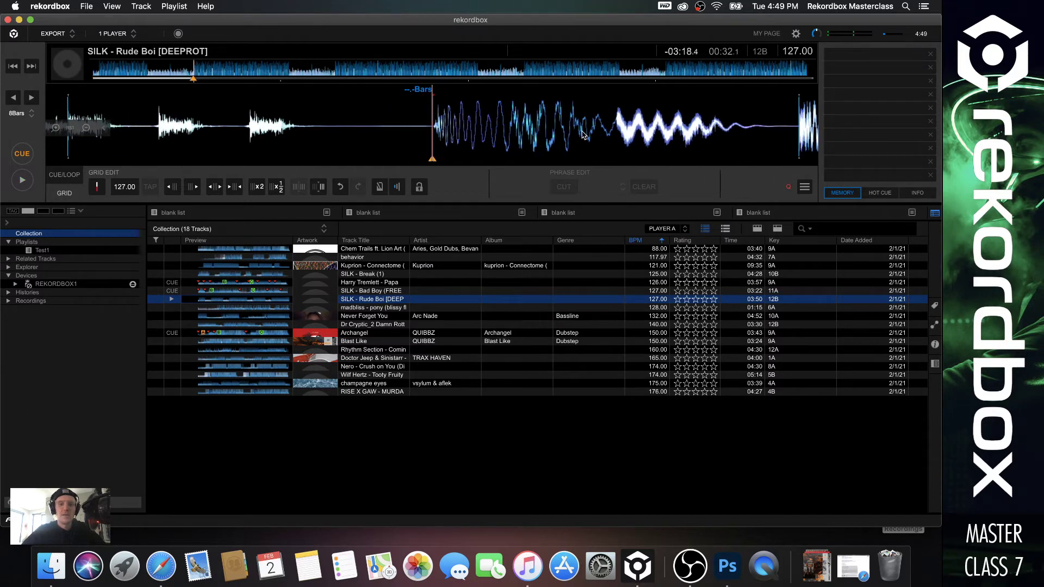
key(m)
key(2)
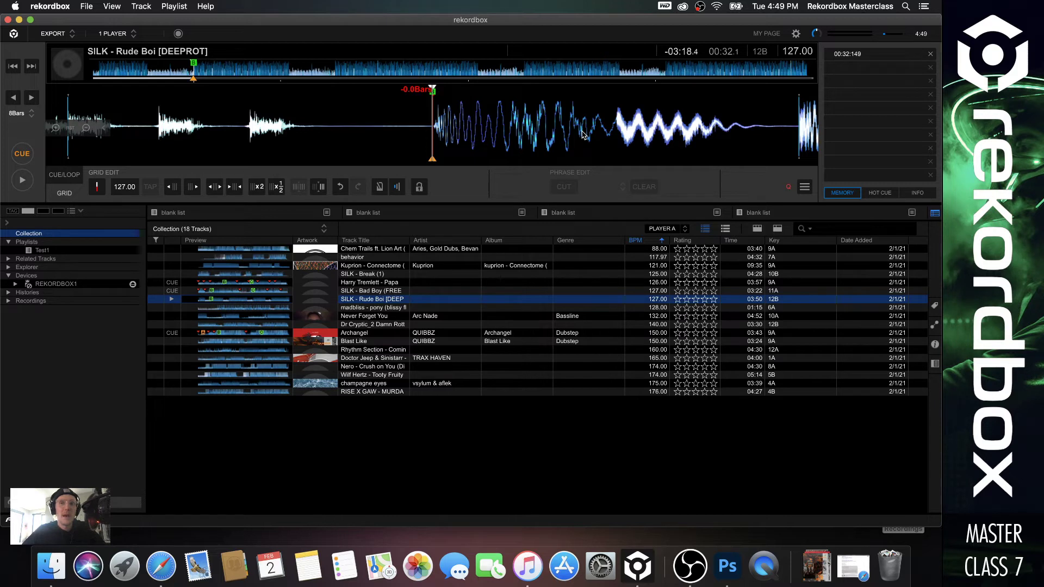
Step: Store memory cues on the phrase changes 8 and 16 bars before the first drop, at 00:17:031 and 00:01:913
key(Left)
key(c)
key(m)
key(Left)
key(c)
key(m)
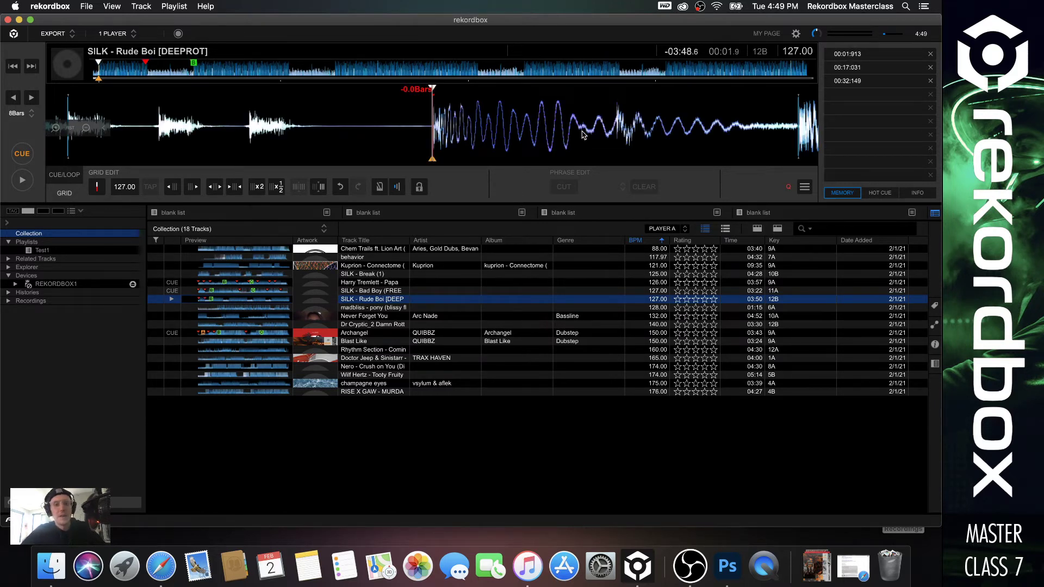
Step: Play the opening of "Rude Boi" before its first memory cue to check the intro, and return to the cue point
key(Left)
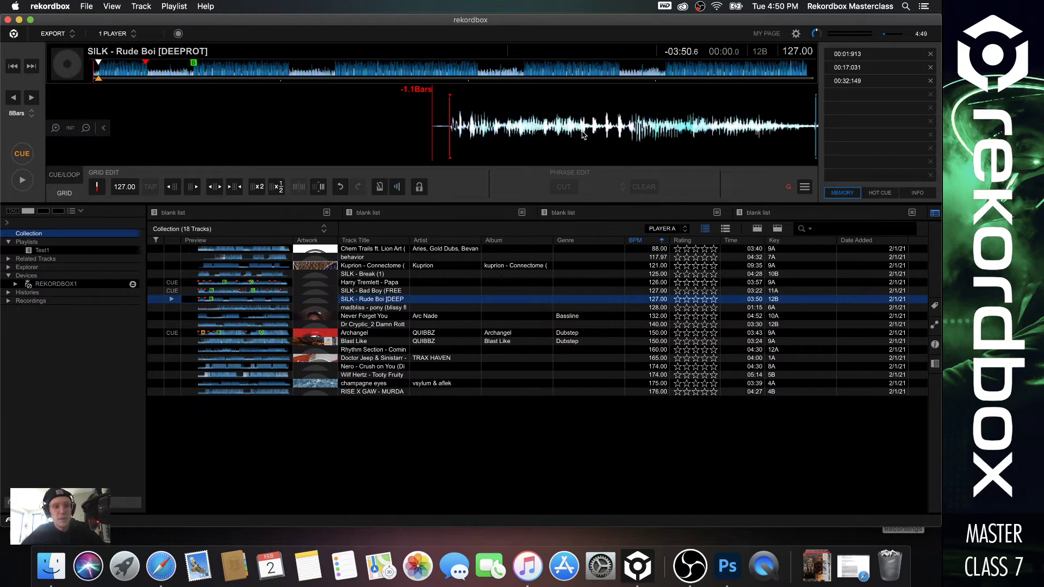
key(space)
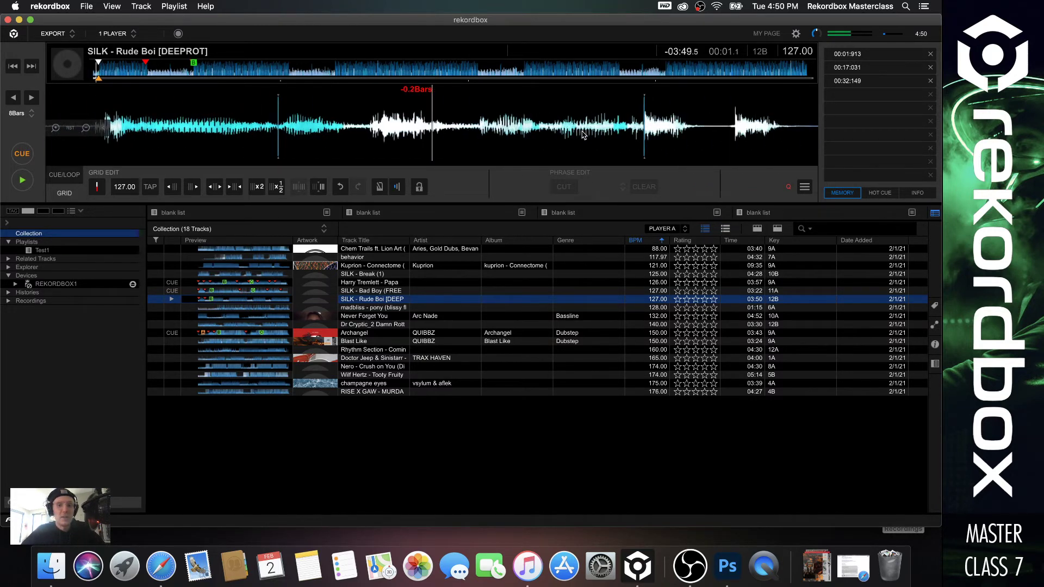
key(space)
key(c)
key(c)
Step: Step forward in 8-bar jumps and store a memory cue on the phrase change at 01:02:385
key(Right)
key(Right)
key(Right)
key(Right)
key(c)
Step: Move to the second drop at 01:17.5, set the cue there, and continue through the following phrases in 8-bar jumps
key(Right)
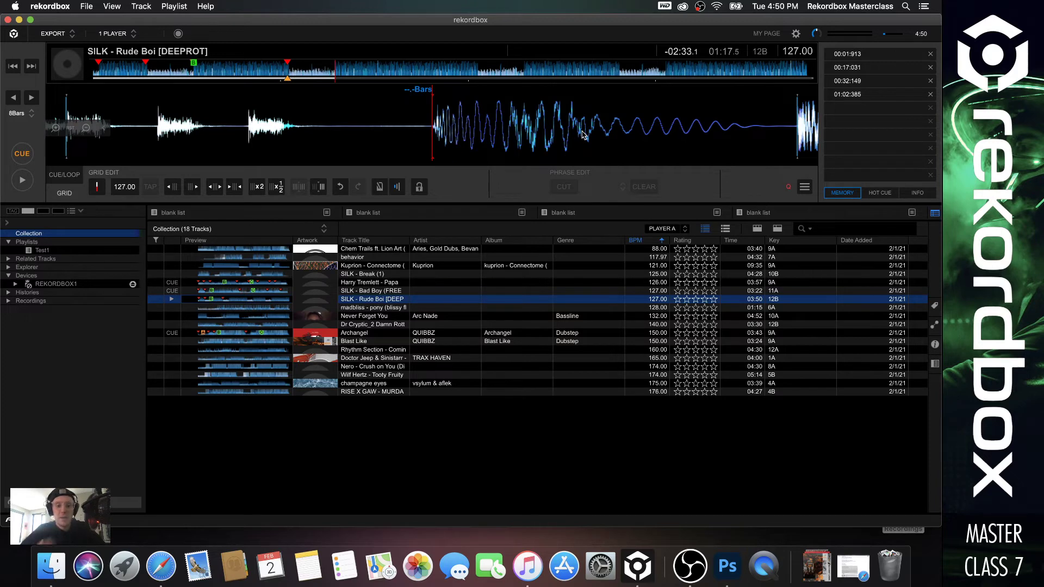
key(c)
key(c)
key(Right)
key(Right)
key(Right)
key(Right)
key(Left)
Step: Load "Dr Cryptic_2 Damn Rotten" into the player at its beginning
double_click(379, 324)
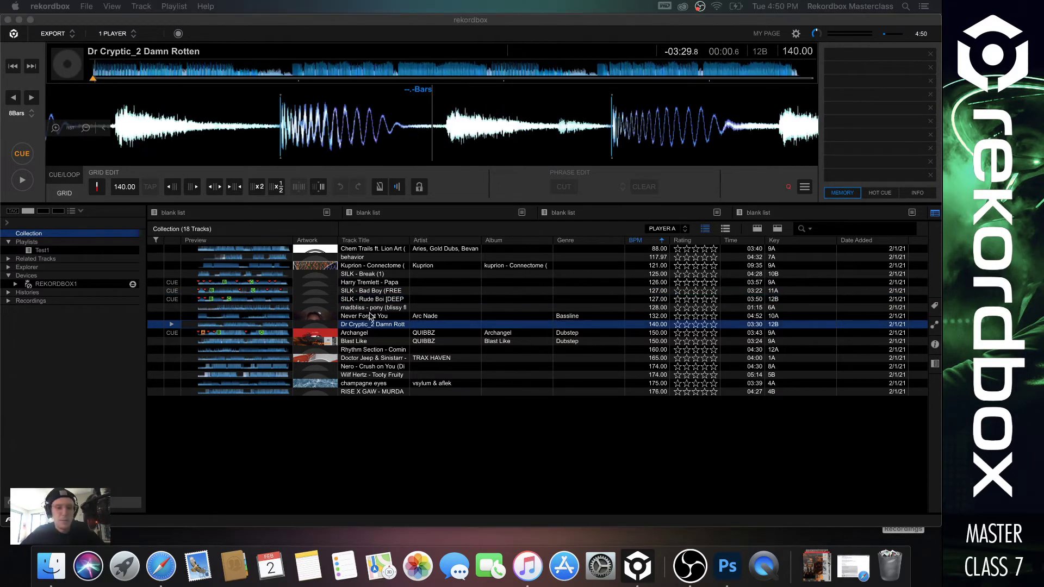
click(376, 308)
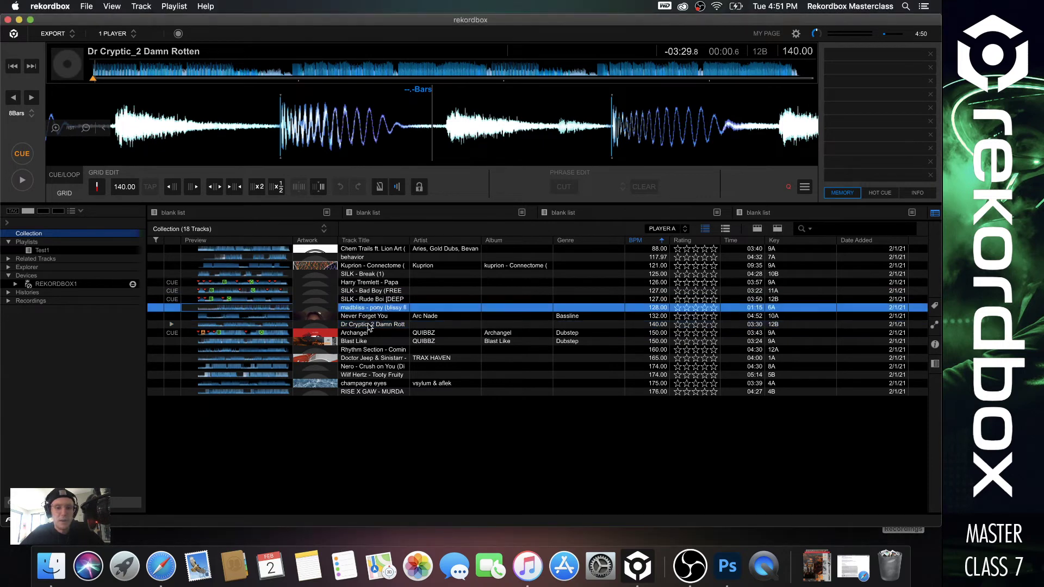
click(370, 325)
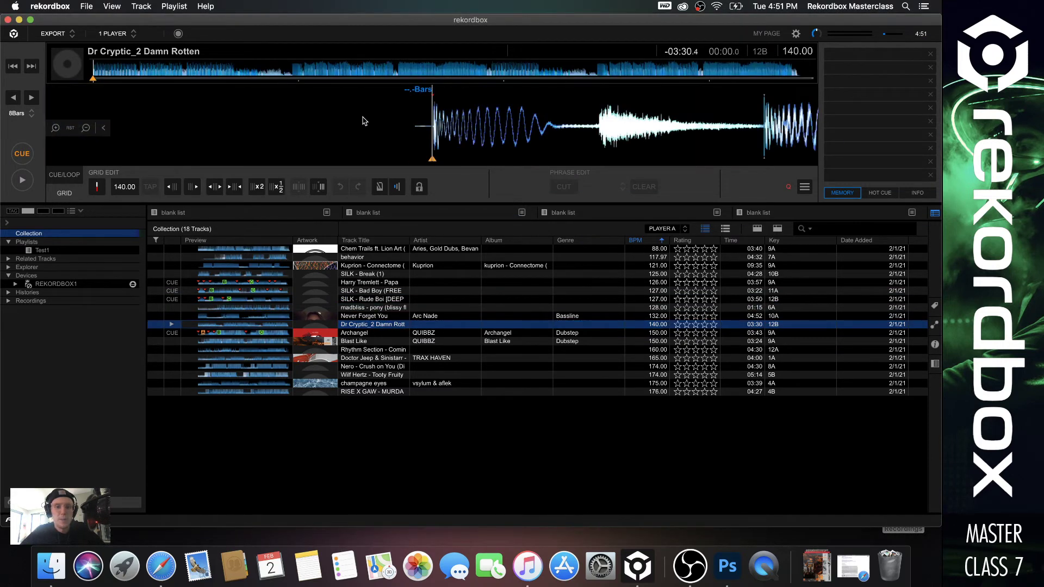
Step: Align the beat grid with the first kick of "Damn Rotten" and store a memory cue and hot cue B at 00:00:024
drag(387, 120, 417, 123)
click(173, 187)
click(193, 186)
click(194, 186)
drag(517, 118, 426, 120)
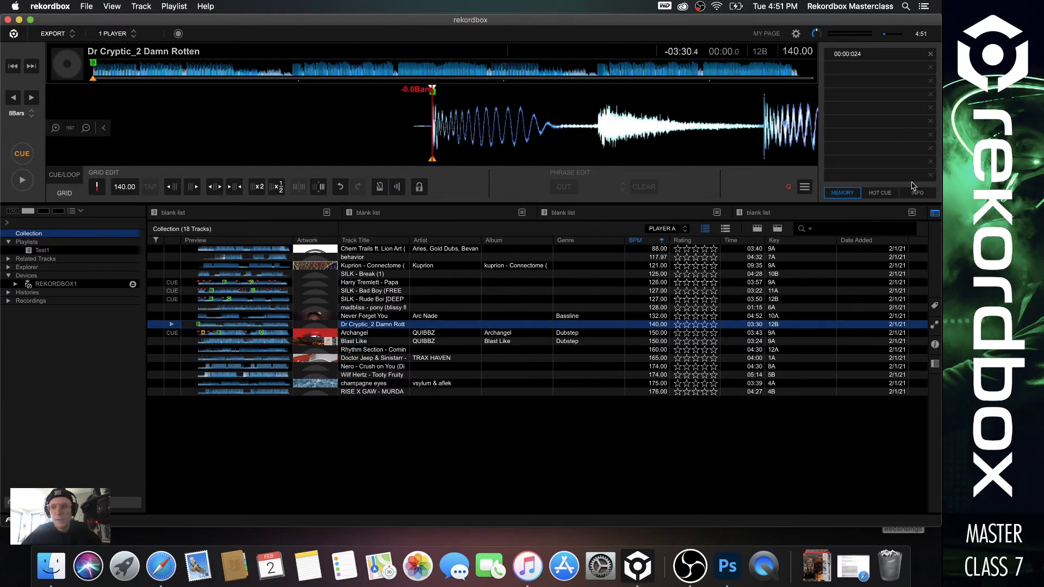
Step: Compare the memory and hot cue lists of "Damn Rotten" and delete hot cue B at the track's start
click(880, 193)
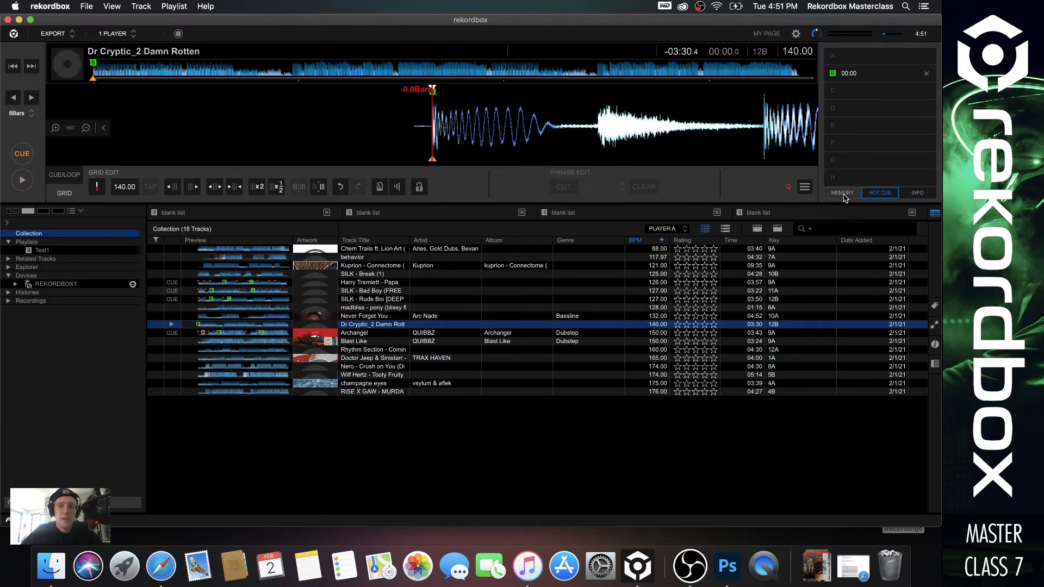
click(843, 194)
click(877, 195)
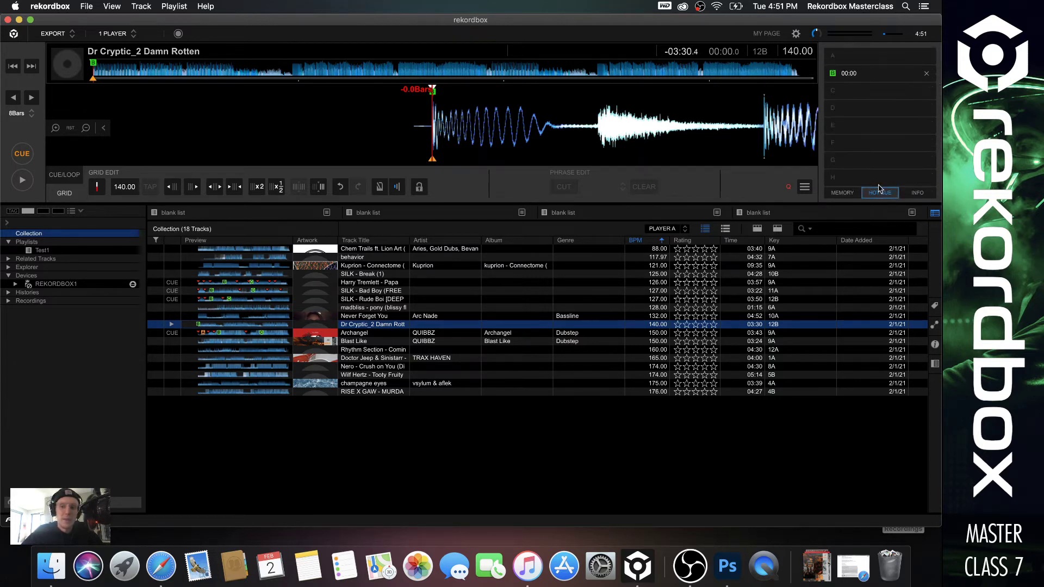
click(928, 75)
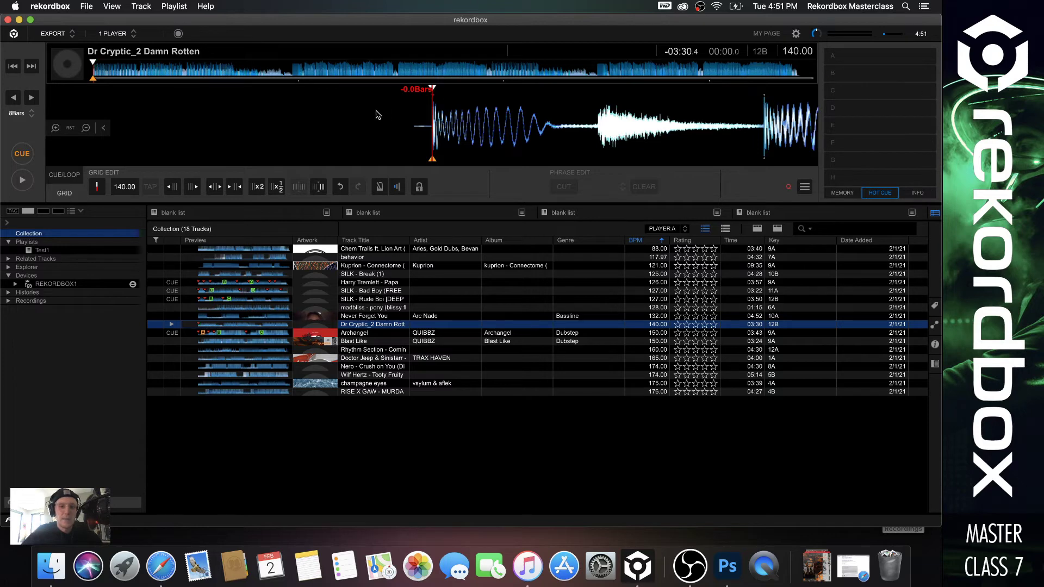
Step: Jump forward and play into the first drop of "Damn Rotten", align the playhead with it, and store hot cue B at 01:01
scroll(454, 139, down, 2)
key(Right)
key(Right)
key(Right)
key(Right)
key(space)
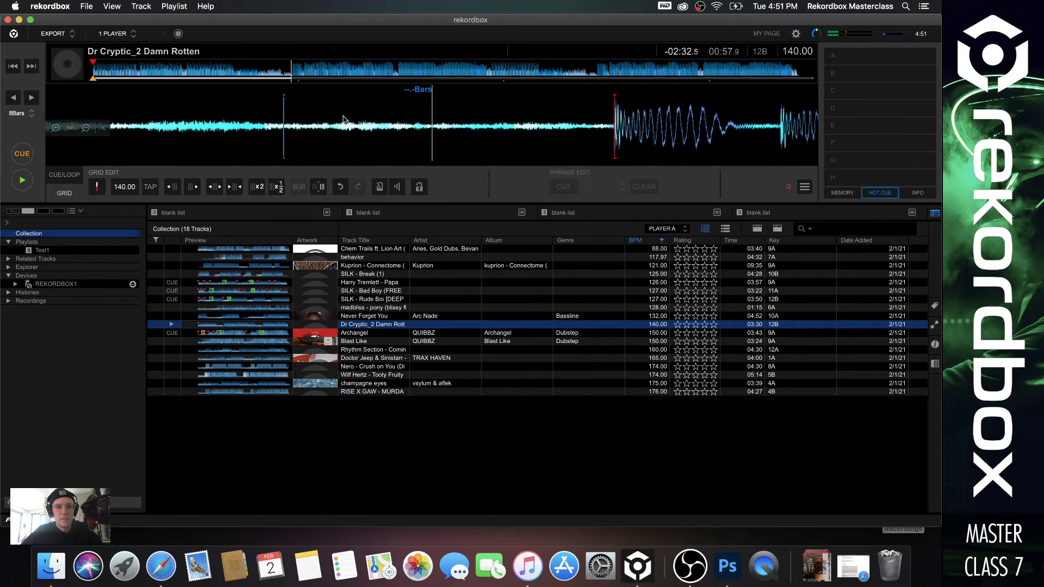
click(304, 72)
key(space)
drag(496, 124, 735, 139)
key(2)
Step: Step forward from the first drop of "Damn Rotten" in 8-bar jumps to examine the following phrase changes
key(Right)
key(Right)
key(Right)
key(Right)
key(Right)
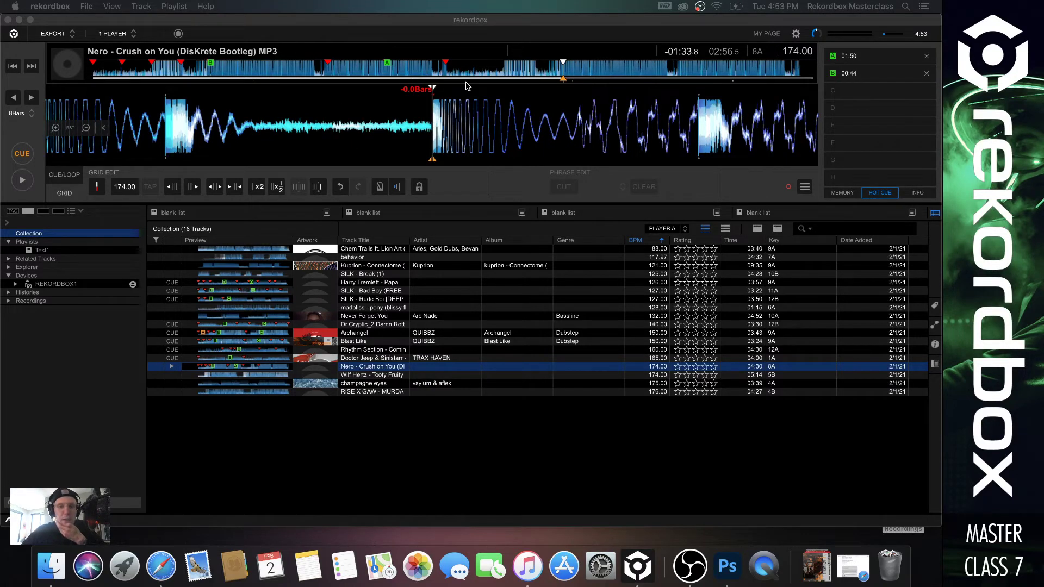
Step: Step back in 8-bar jumps from the last memory cue of "Crush on You" to examine the breakdown before it
drag(474, 128, 495, 127)
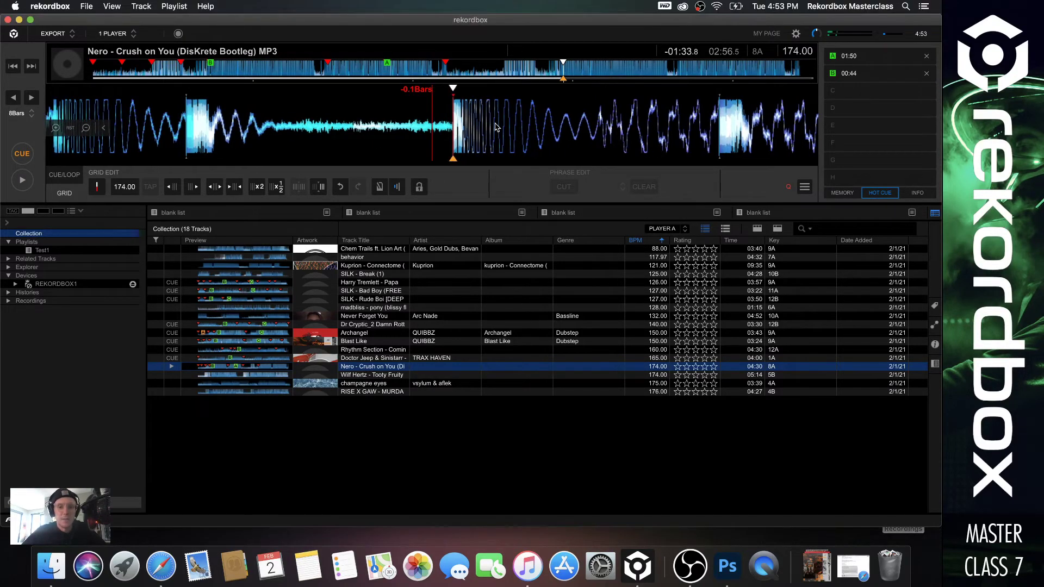
key(Left)
key(Left)
key(Left)
key(Left)
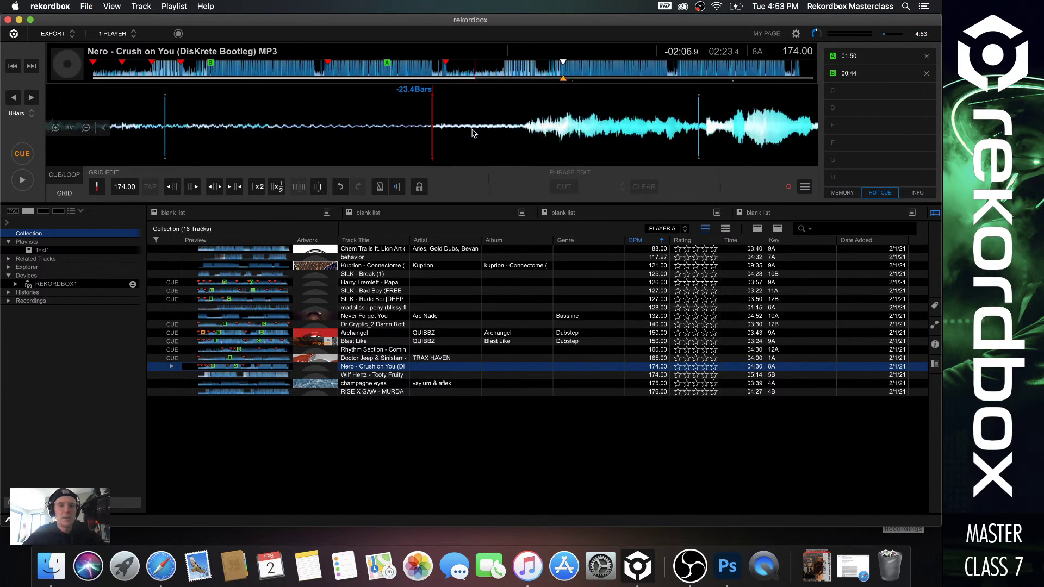
scroll(472, 133, up, 5)
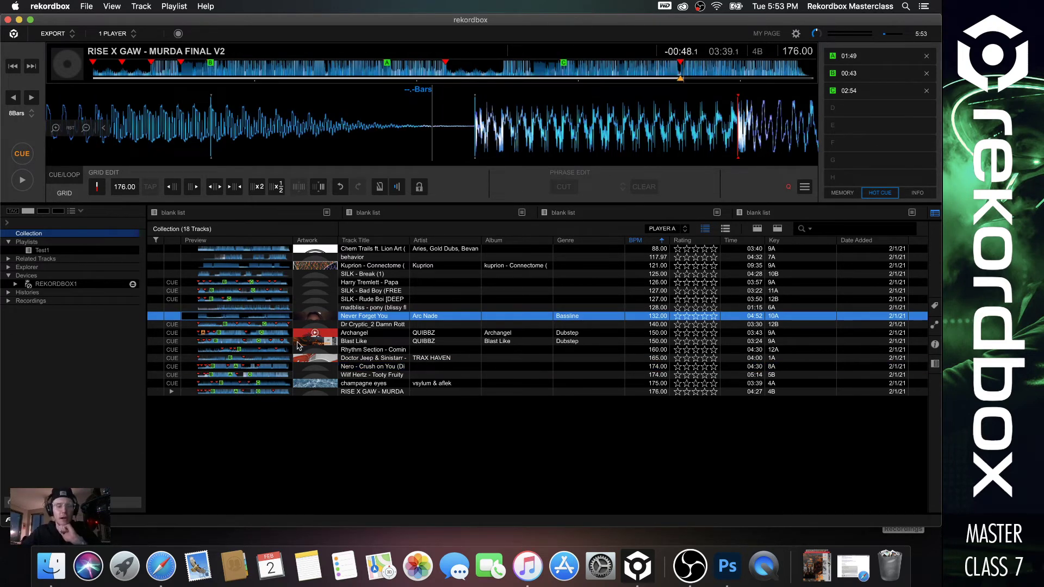
Step: Sort the collection by the cue status column in both directions and check the attribute filter, keeping every attribute selected
click(157, 241)
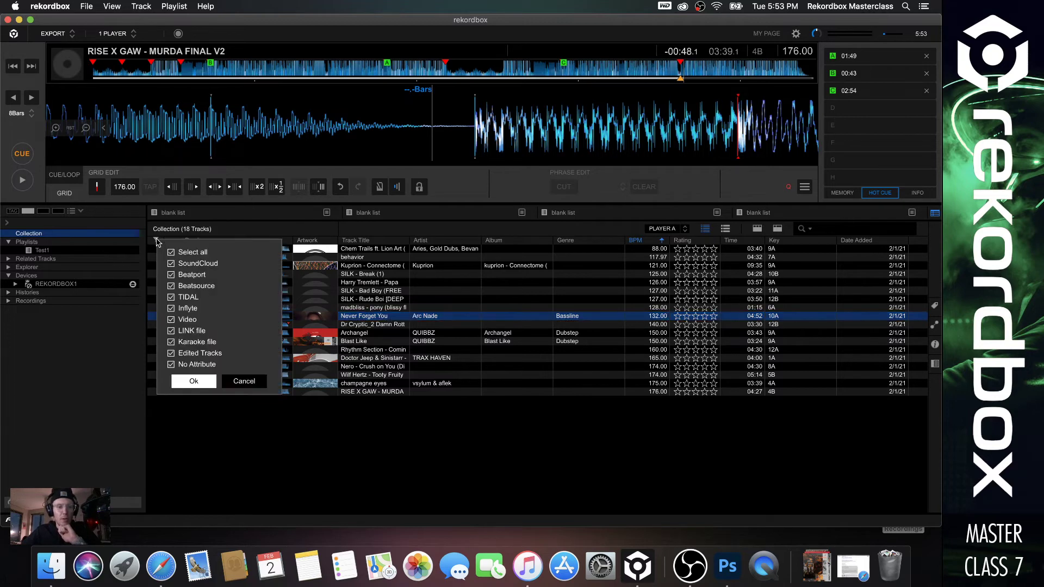
click(160, 236)
click(172, 240)
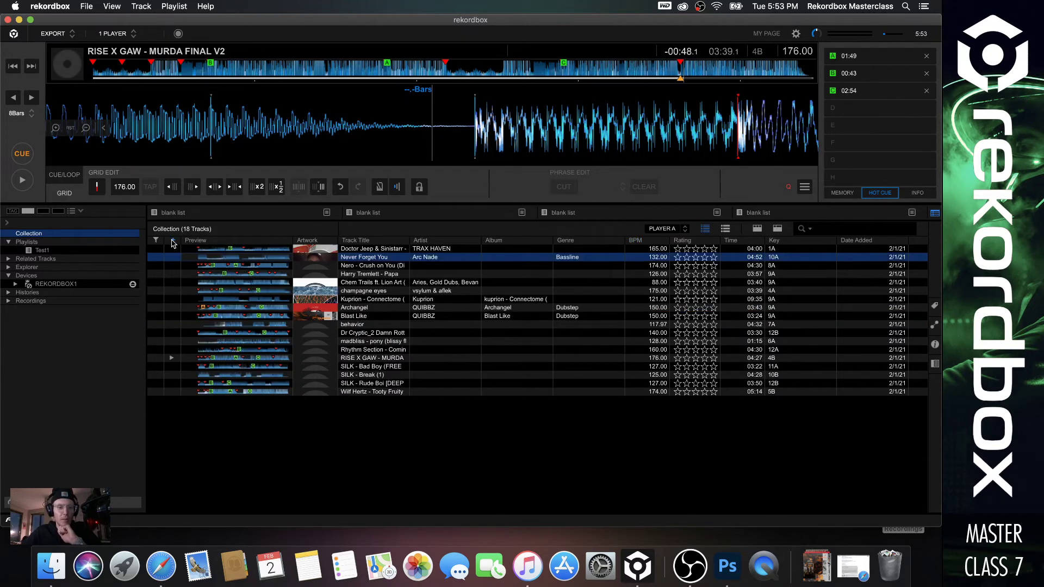
click(172, 241)
click(156, 240)
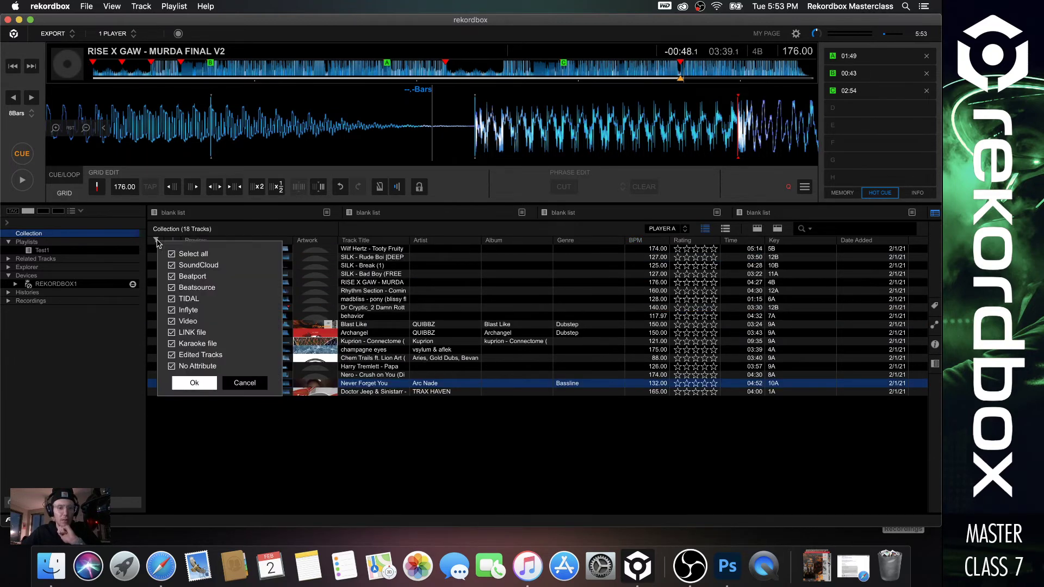
click(191, 382)
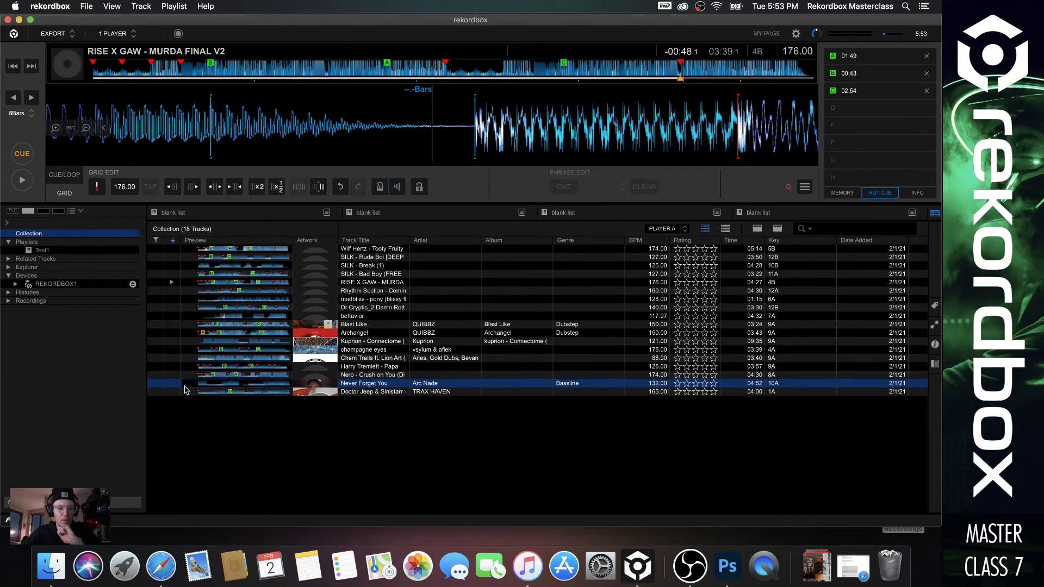
Step: Load "Dr Cryptic_2 Damn Rotten" from the collection into the player
click(184, 391)
click(173, 404)
click(171, 358)
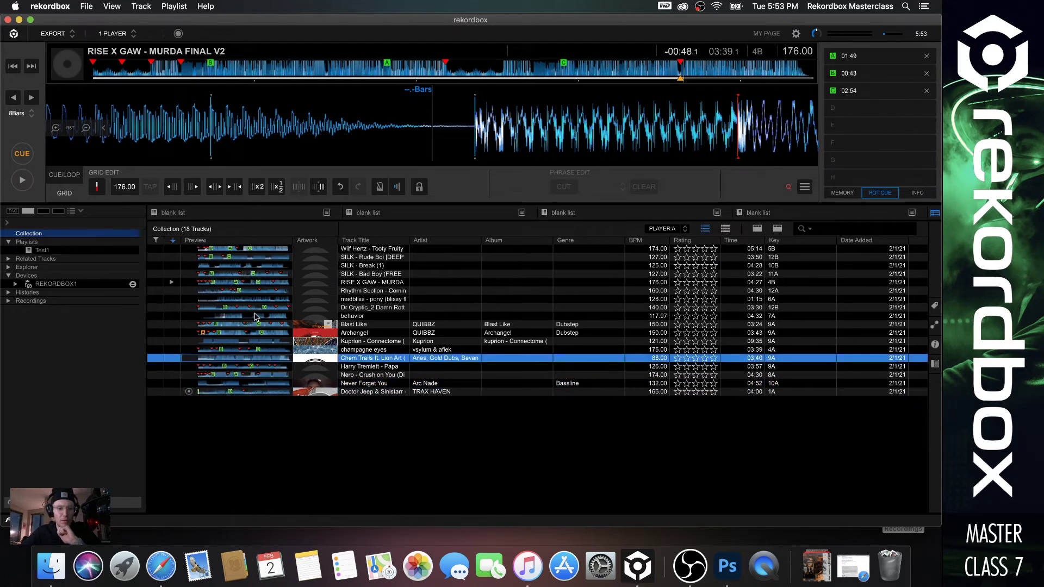
double_click(346, 308)
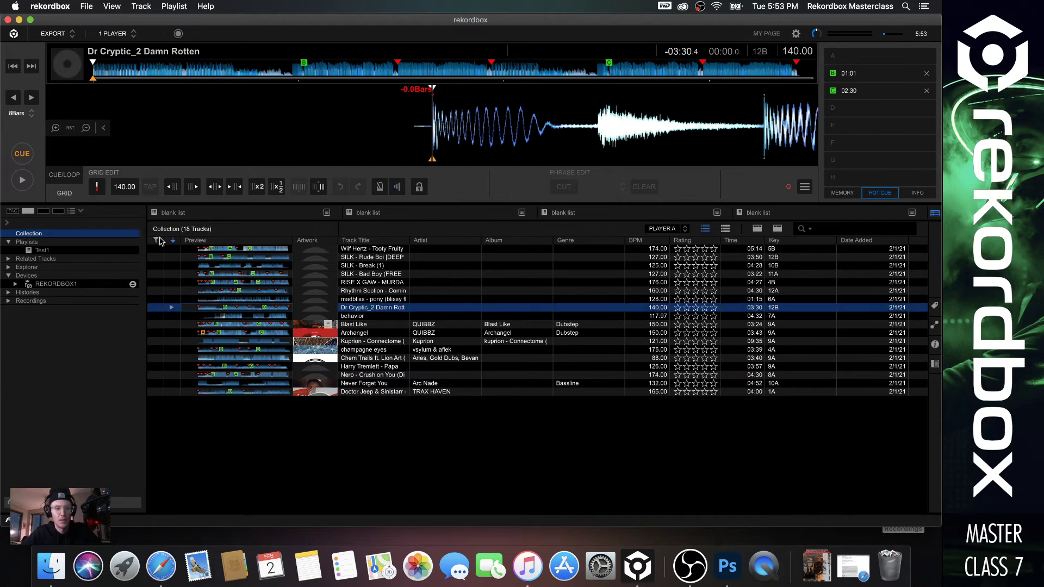
right_click(155, 241)
click(155, 240)
right_click(155, 240)
click(214, 221)
key(Down)
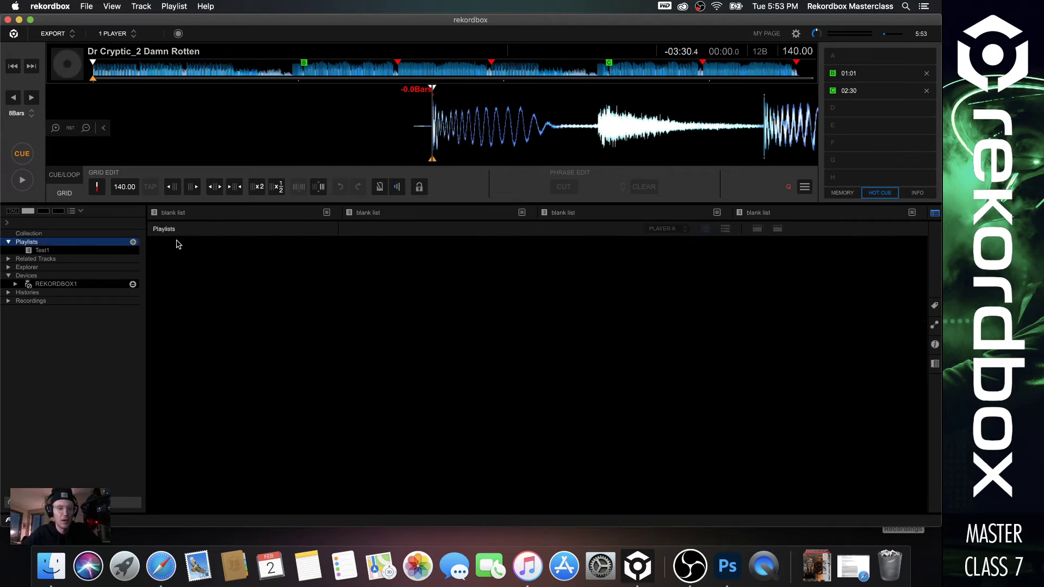
Step: Reopen the Collection, sort it by cue status with the cued tracks first, and select "Wilf Hertz - Tooty Fruity"
click(42, 234)
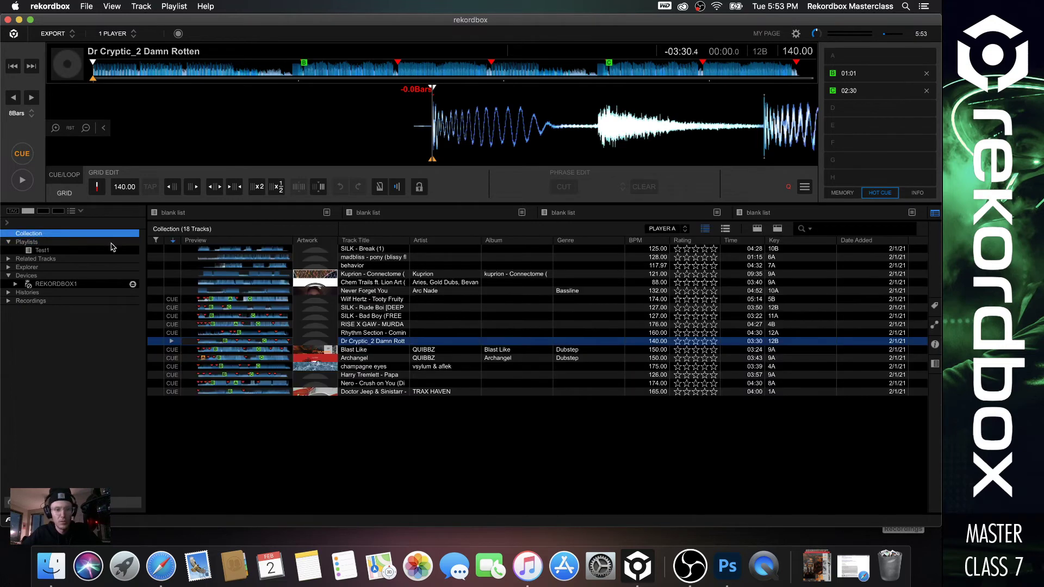
click(171, 242)
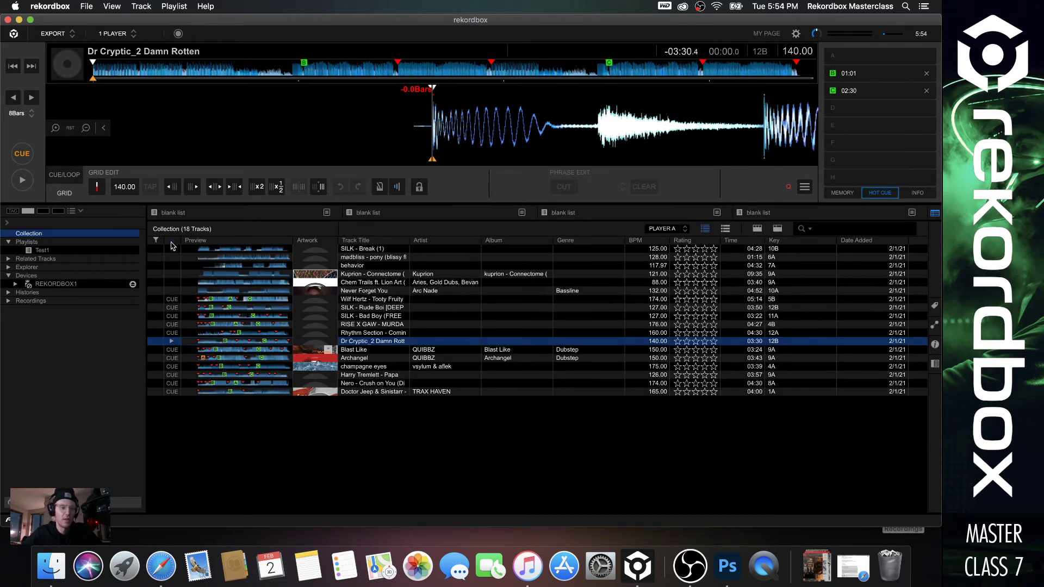
click(171, 244)
click(170, 342)
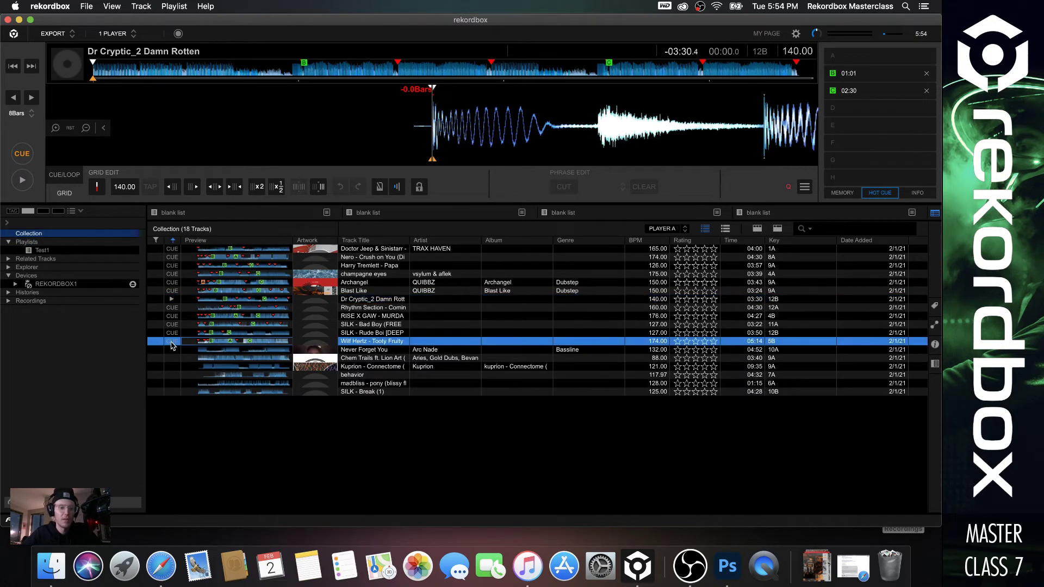
Step: Select all the cued tracks in the Collection, and empty the Test1 playlist by removing every track from it
shift+click(359, 250)
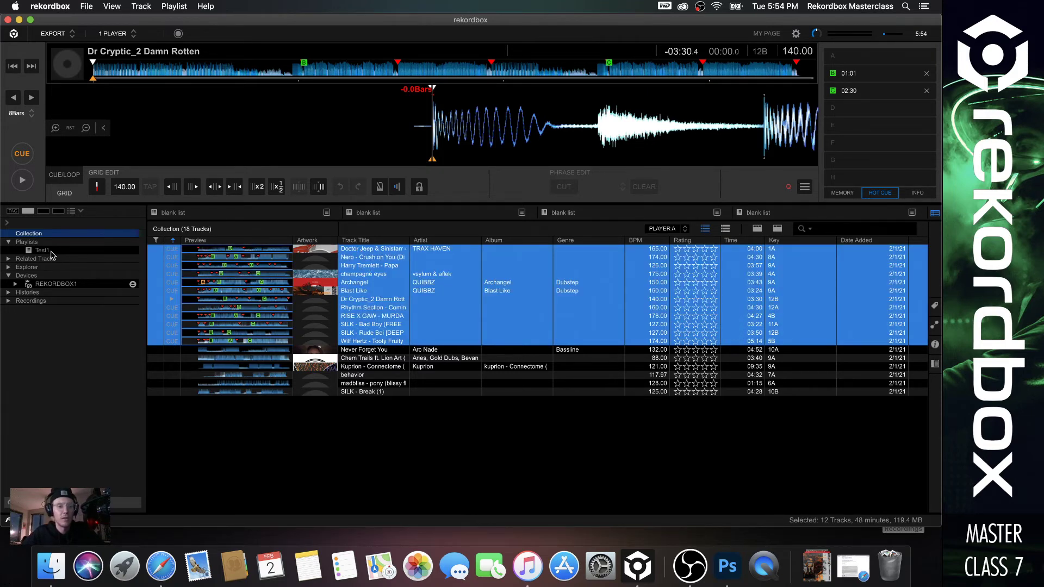
click(51, 251)
click(403, 275)
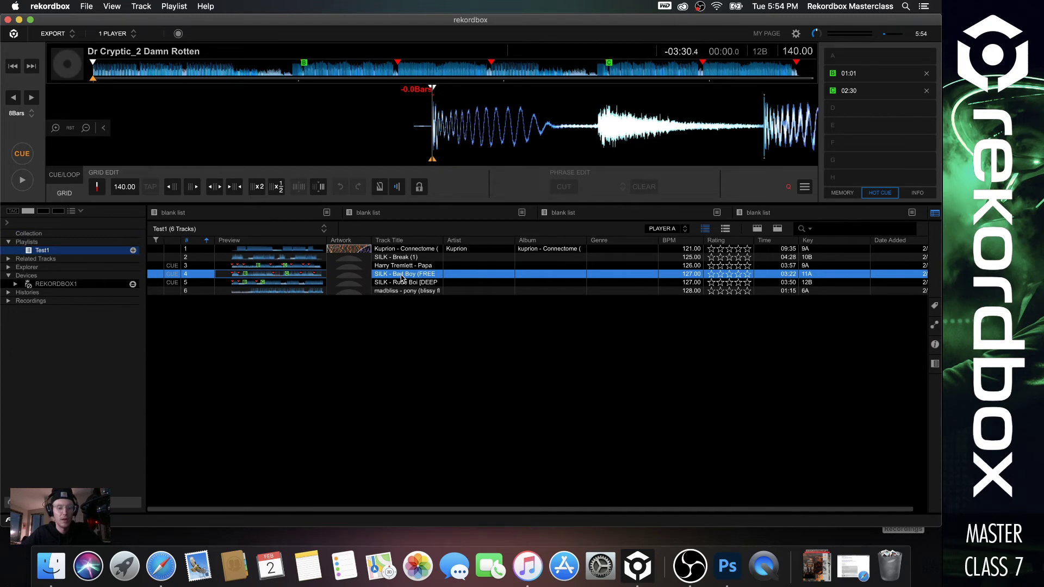
key(super+a)
key(BackSpace)
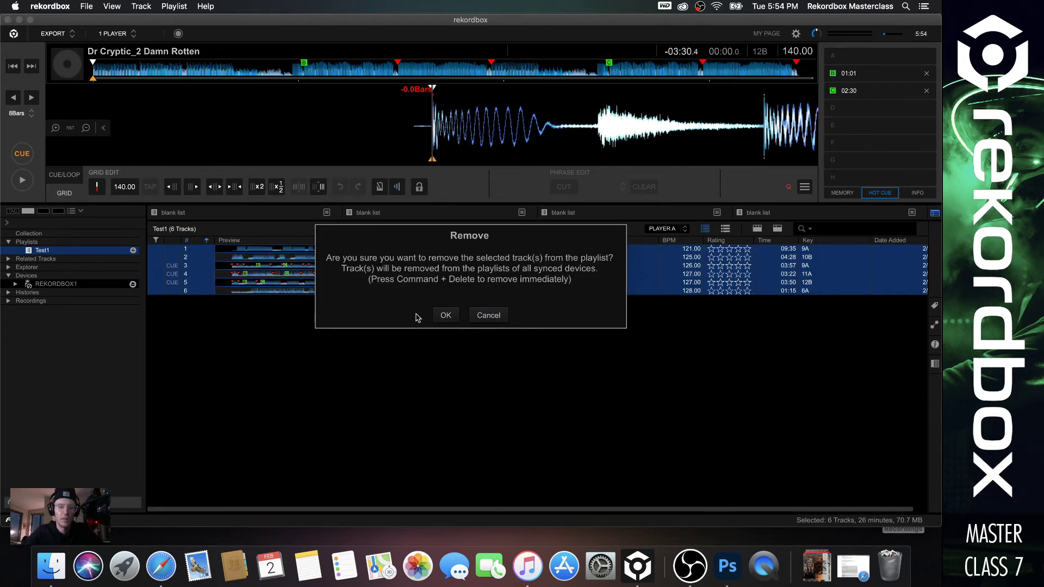
click(443, 315)
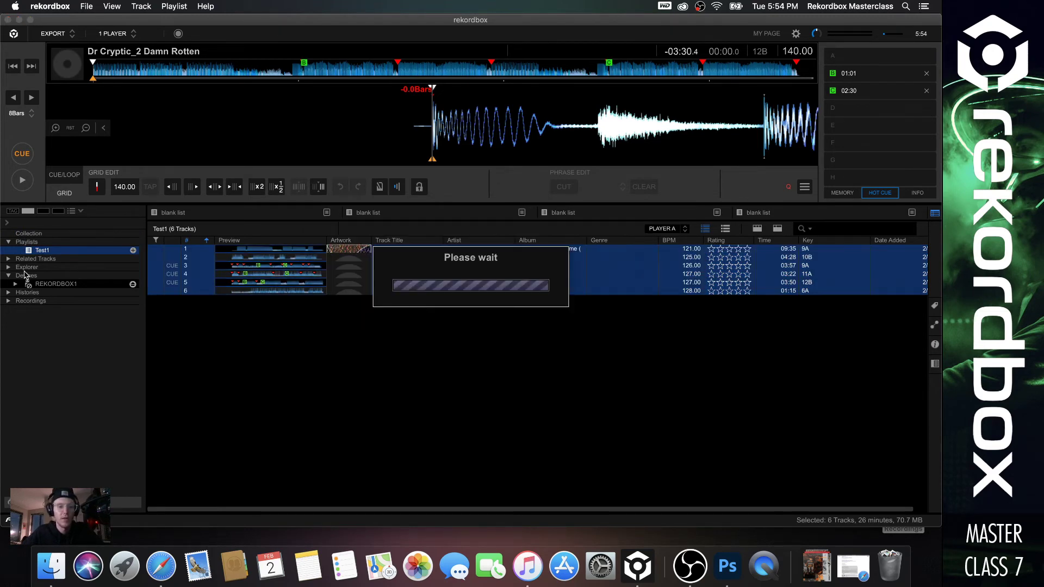
Step: Add the selected cued tracks from the Collection to the Test1 playlist, and sort the playlist by ascending BPM with its first track selected
click(61, 235)
drag(373, 275, 43, 251)
click(42, 251)
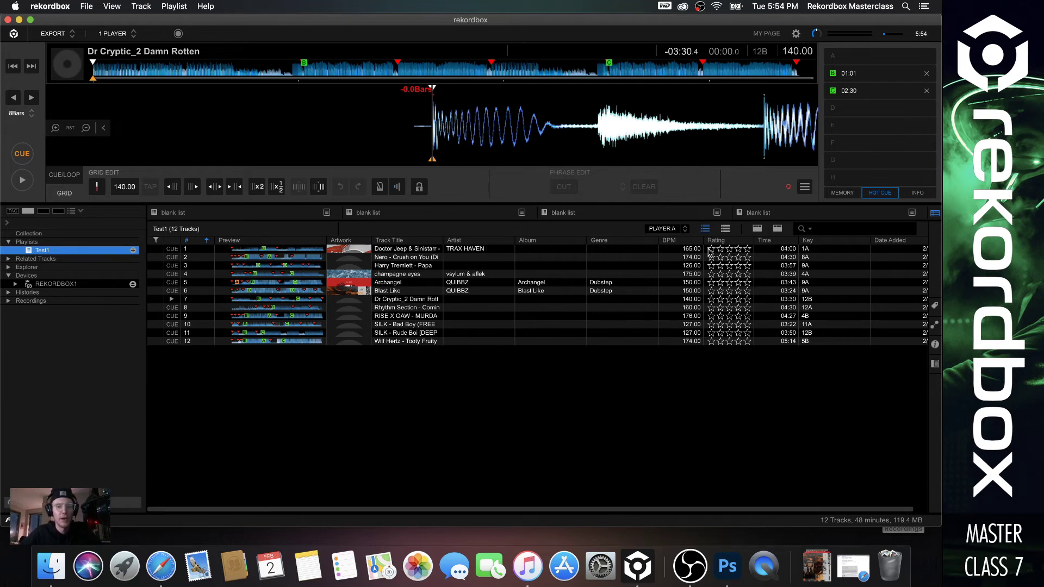
click(672, 240)
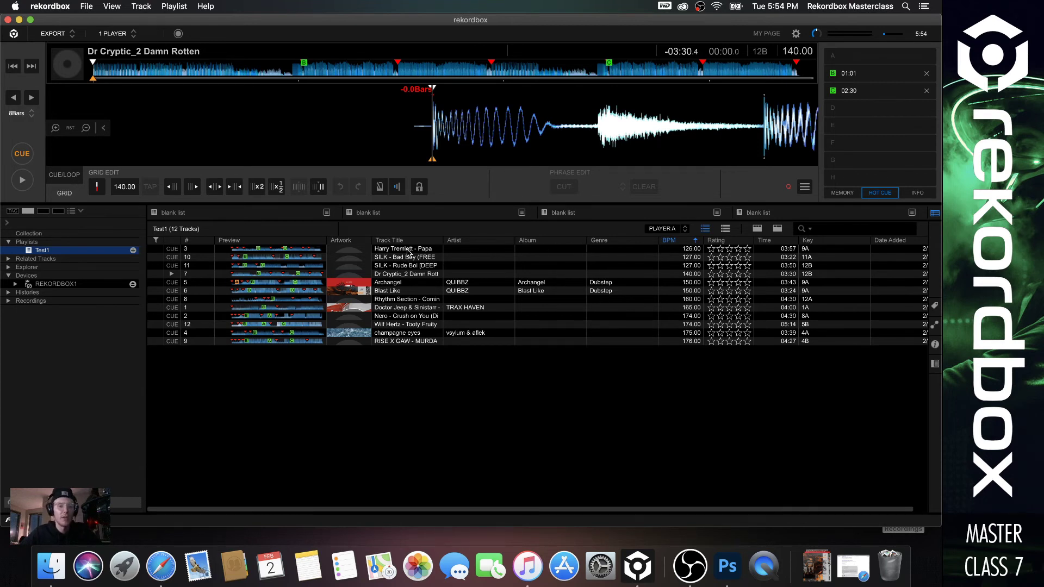
click(408, 250)
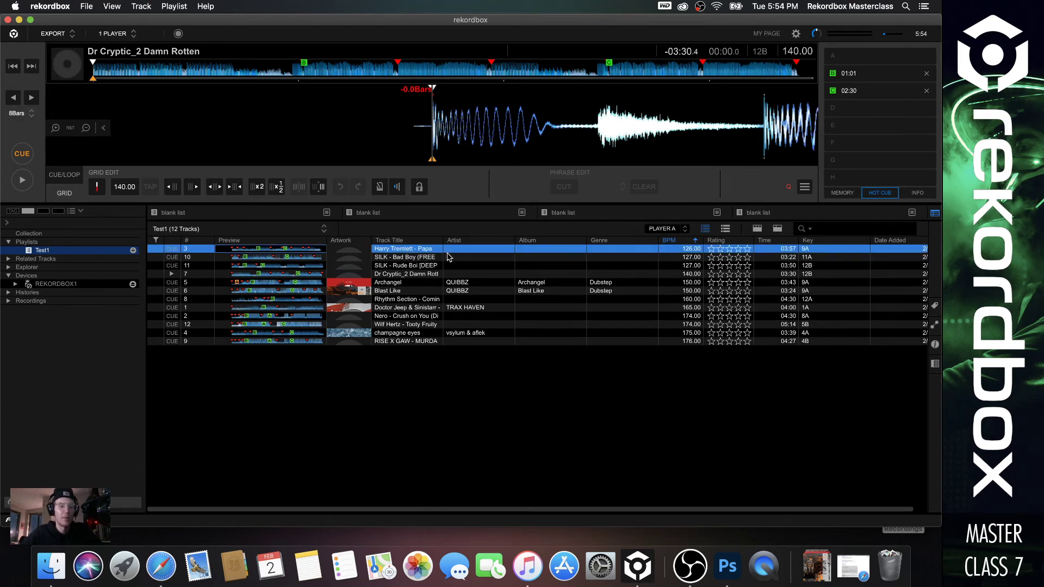
Step: Hide the Album column and show the Bitrate column in the Test1 track list
right_click(532, 240)
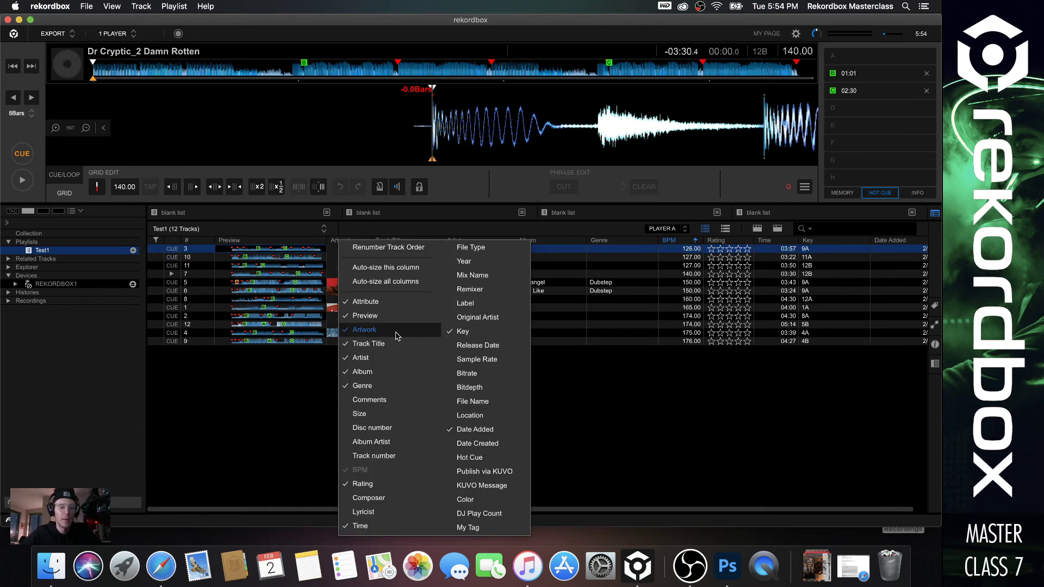
click(386, 371)
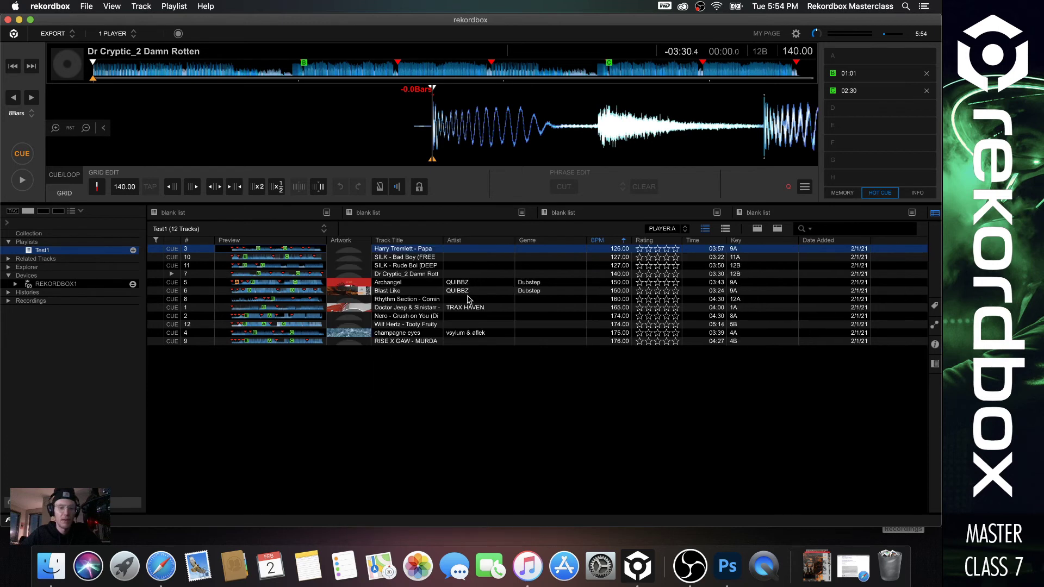
right_click(504, 243)
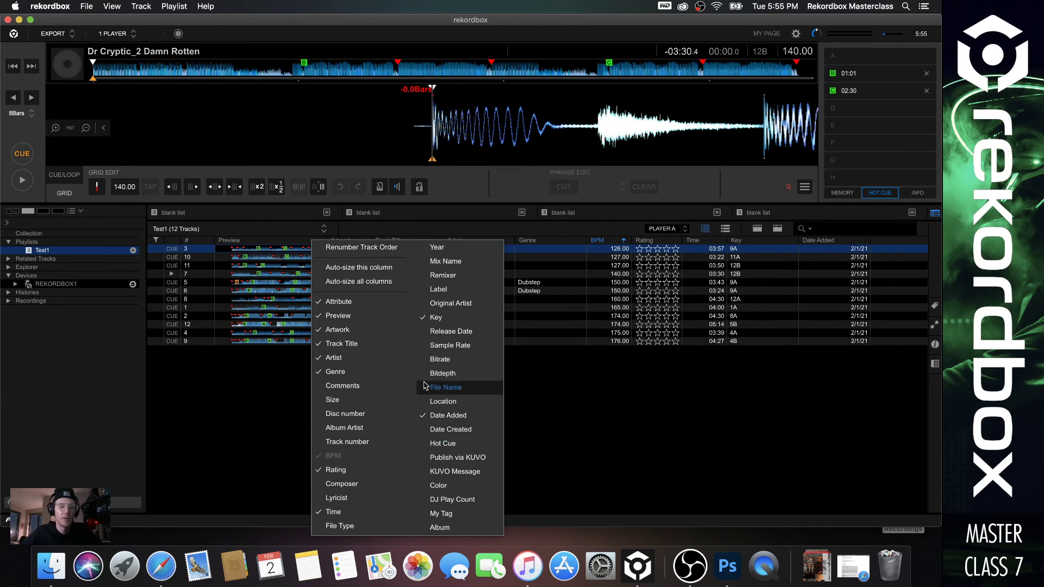
click(440, 360)
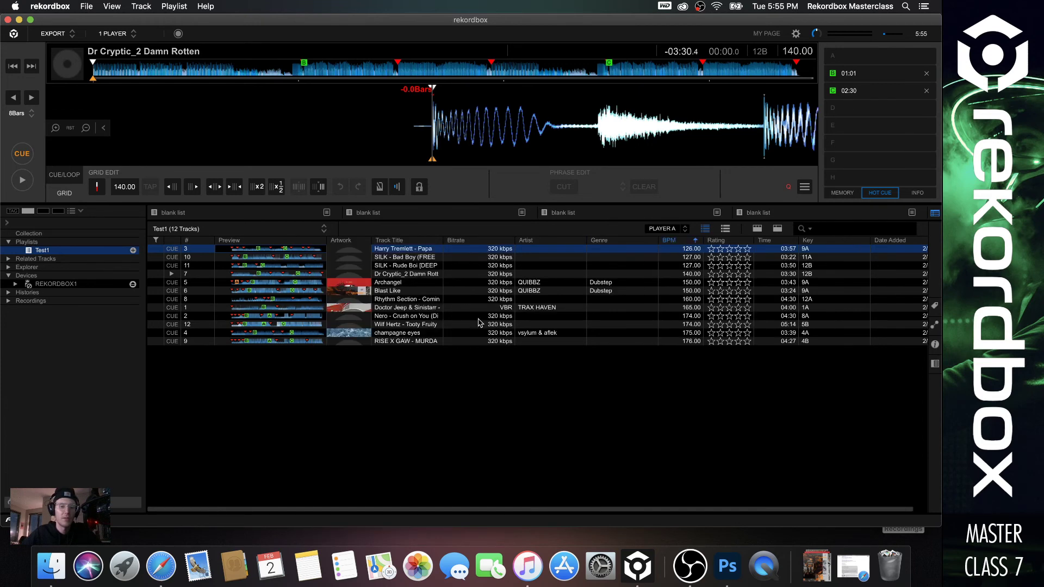
Step: Hide the Key and Bitrate columns in the Test1 track list
right_click(485, 244)
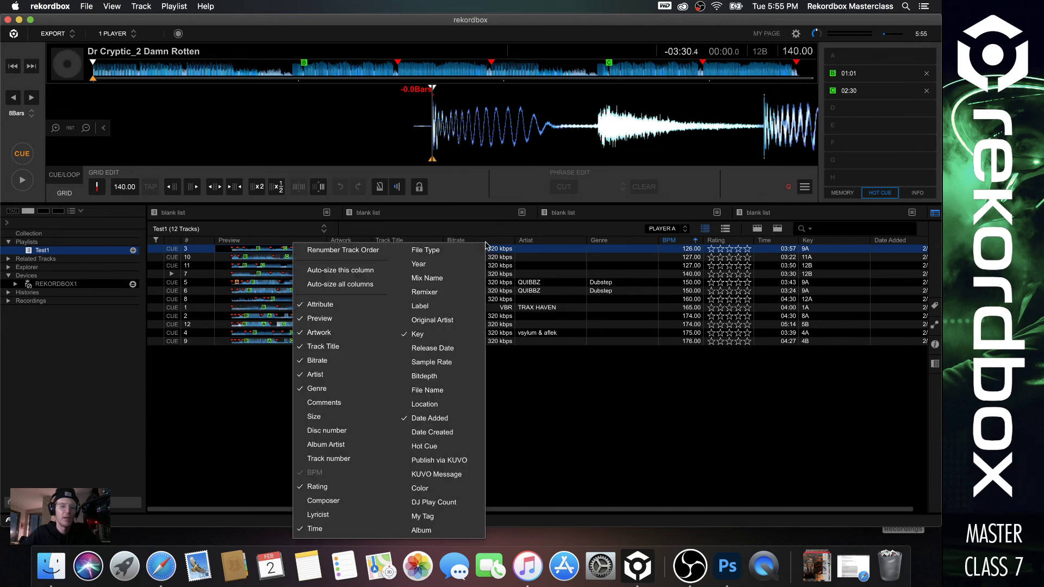
click(437, 337)
right_click(496, 243)
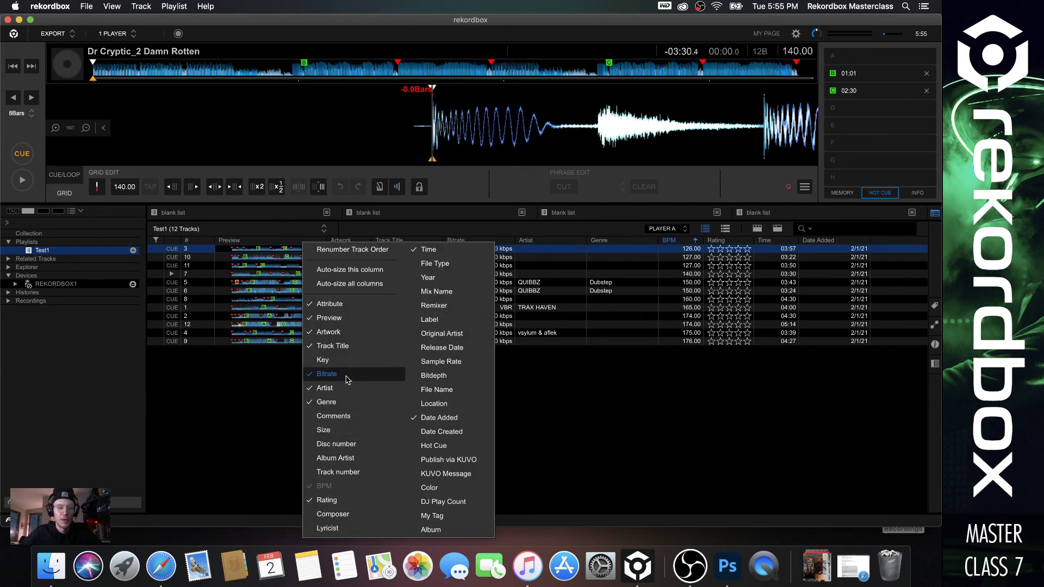
click(328, 373)
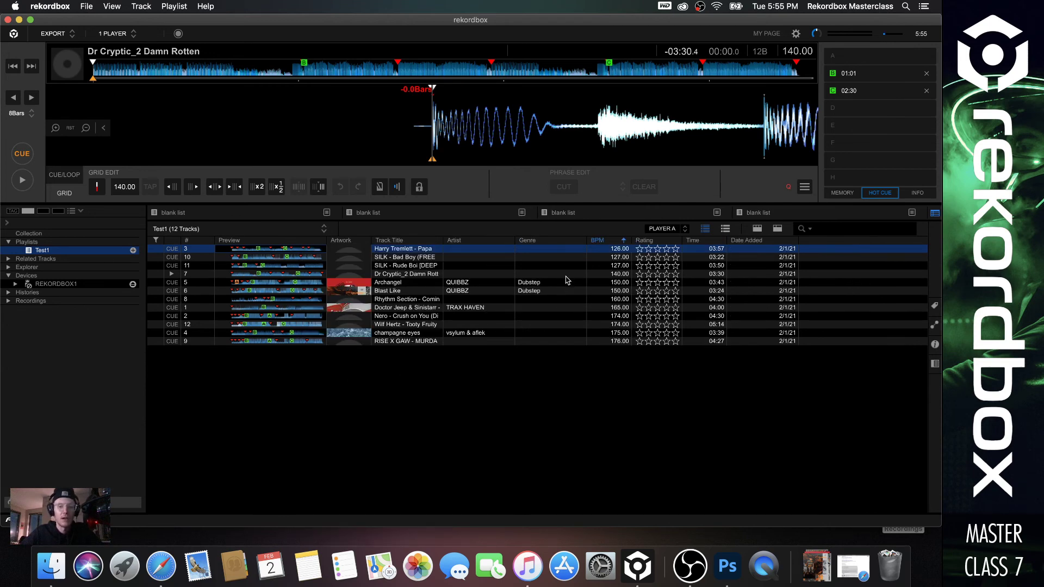
Step: Show the Key column between Genre and BPM in the Test1 track list and narrow it to fit the short key values
right_click(541, 243)
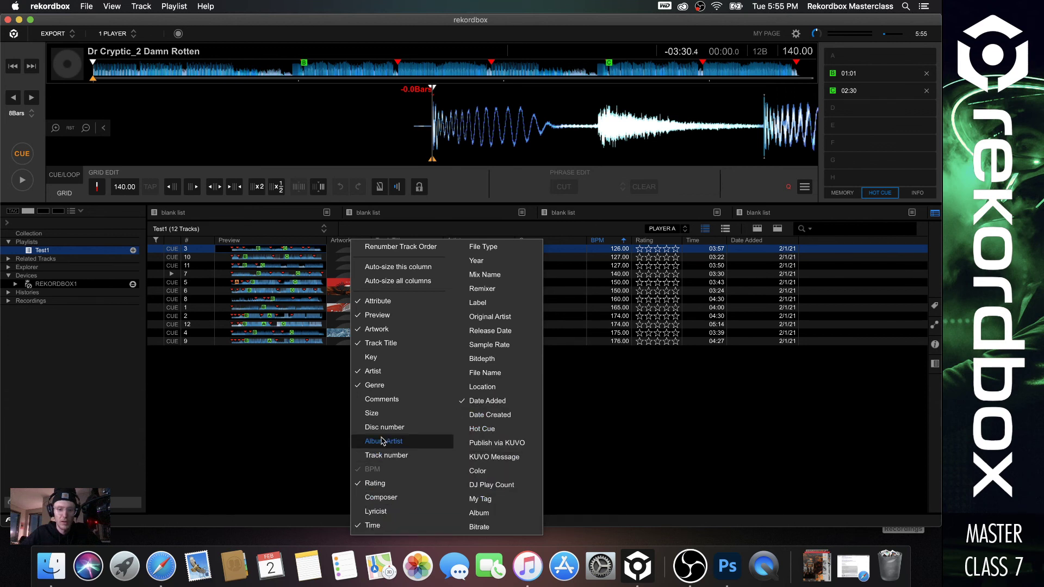
click(381, 358)
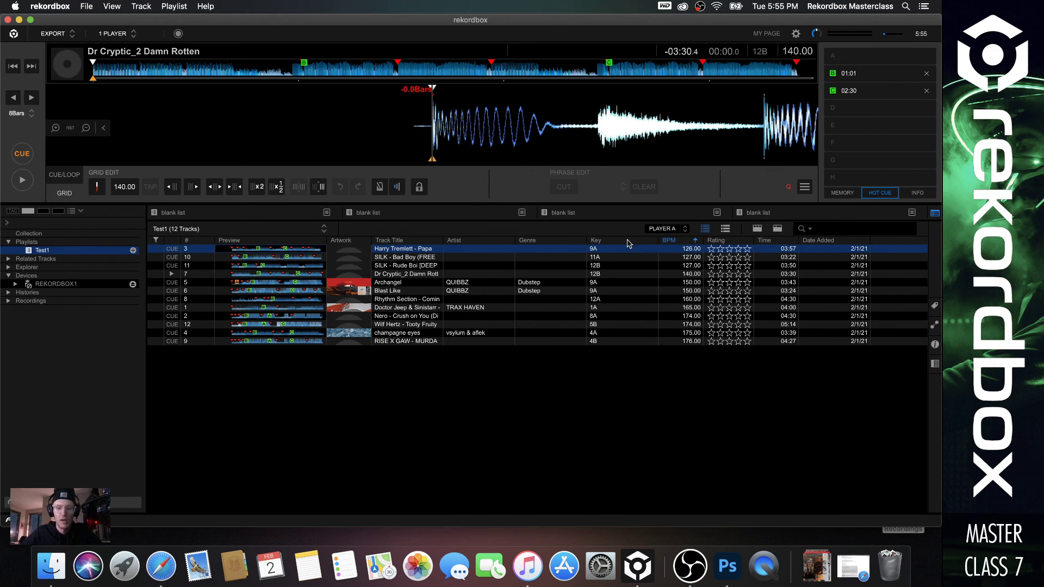
drag(657, 239, 608, 240)
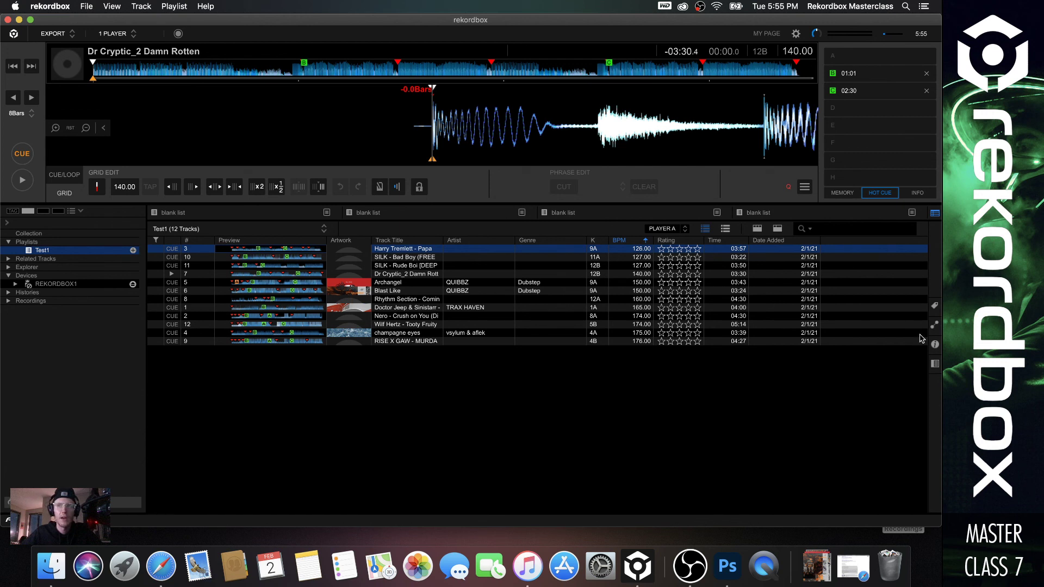
Step: Look through the related tracks, track information and other side views, ending on the tag list of genres, components and situations
click(935, 307)
click(935, 326)
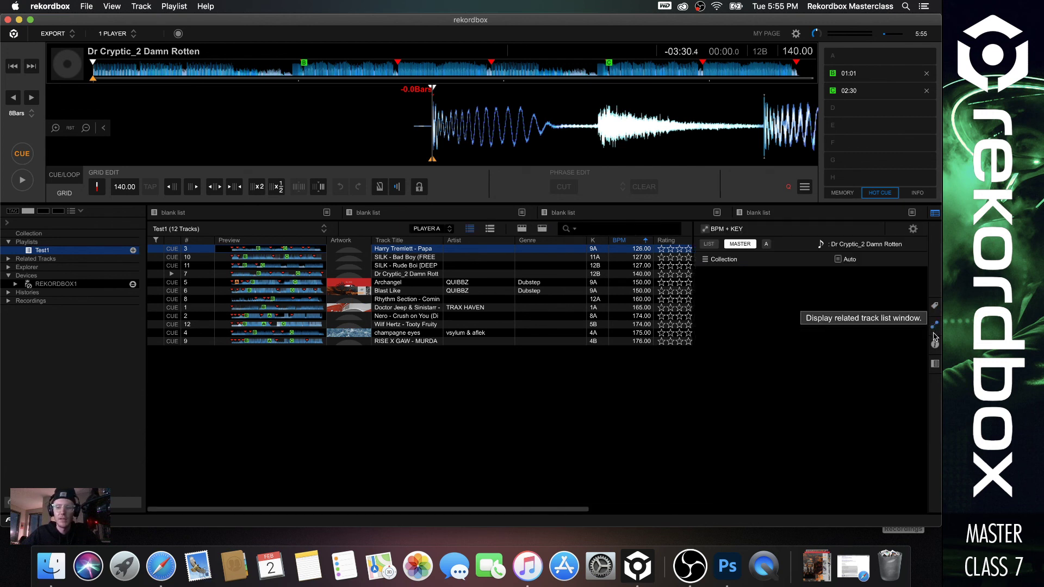
click(934, 344)
click(934, 324)
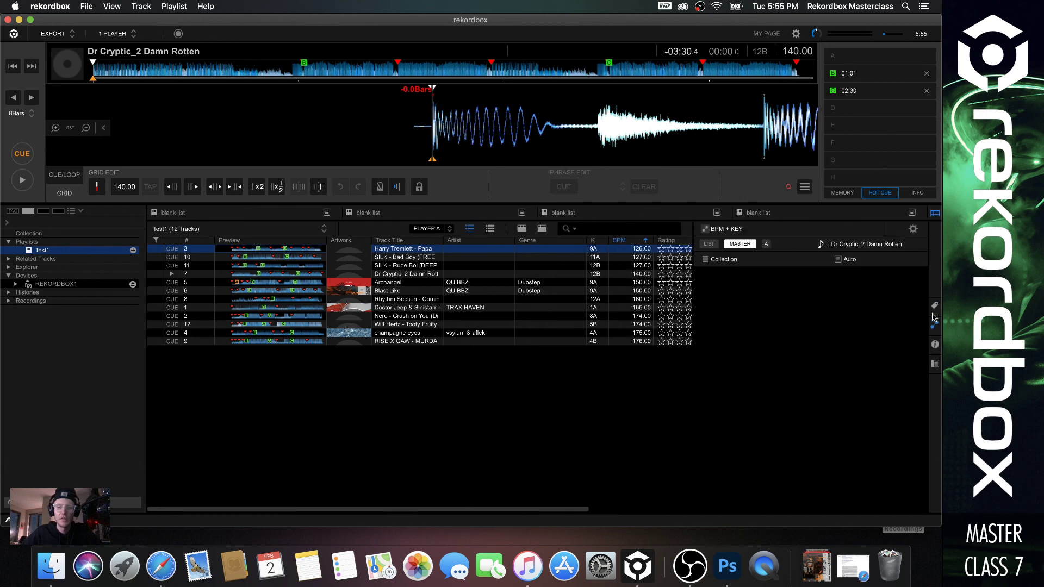
click(935, 306)
click(935, 344)
click(934, 363)
click(934, 325)
click(935, 306)
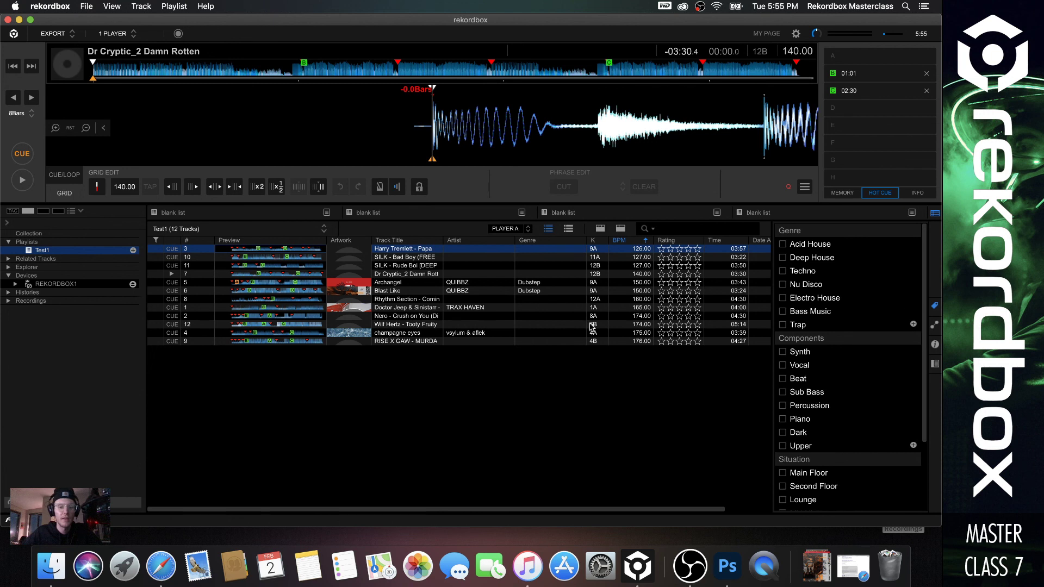